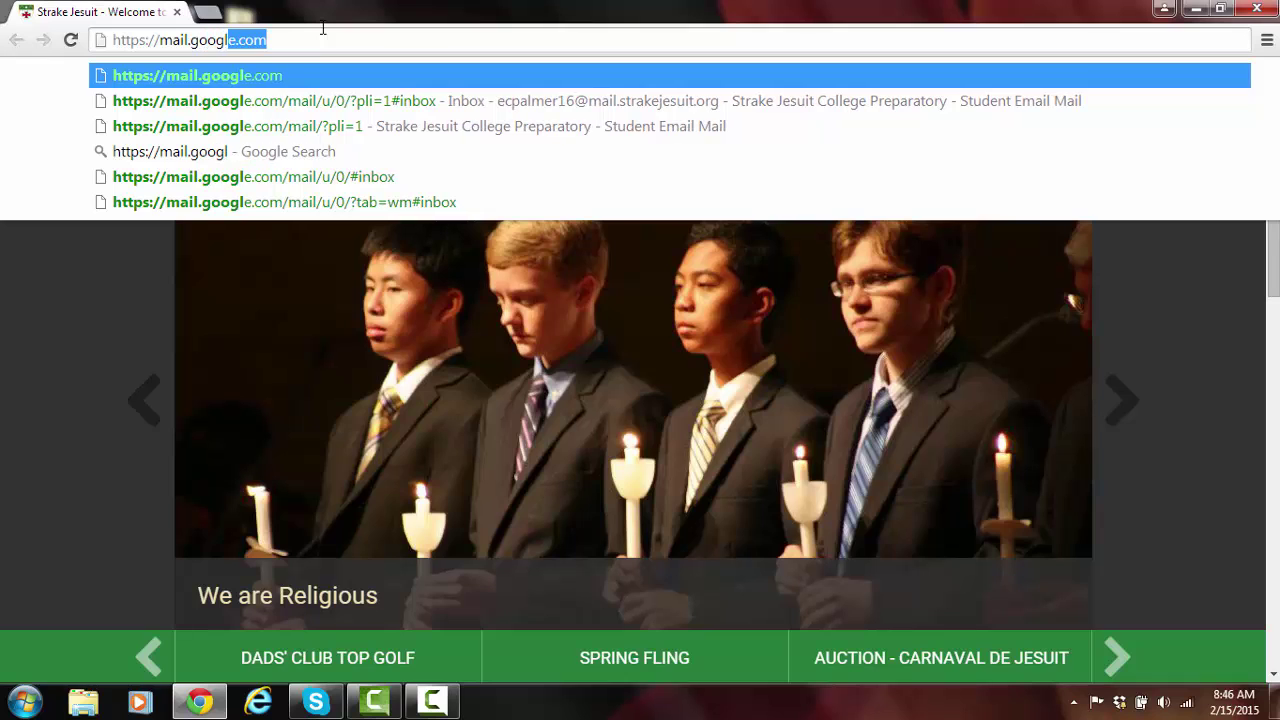
# Start a new Google account and fill in the first name, last name and username.
pyautogui.press('Return')
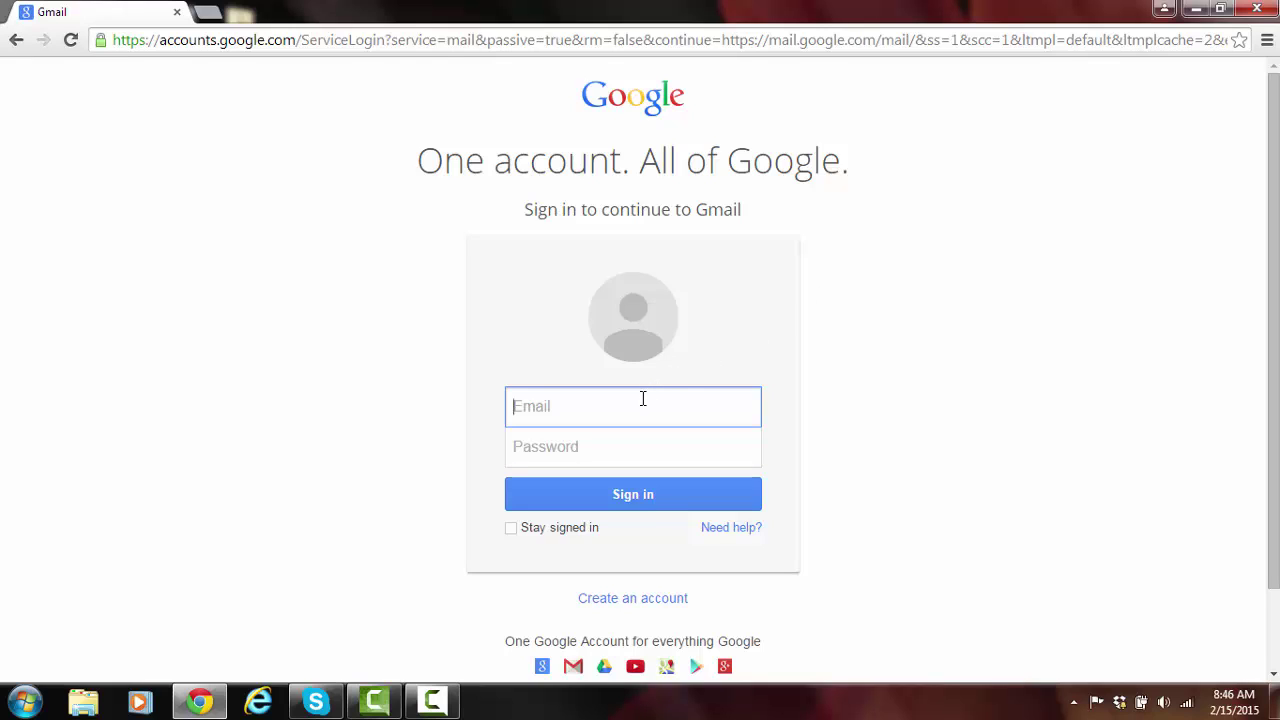
pyautogui.click(645, 600)
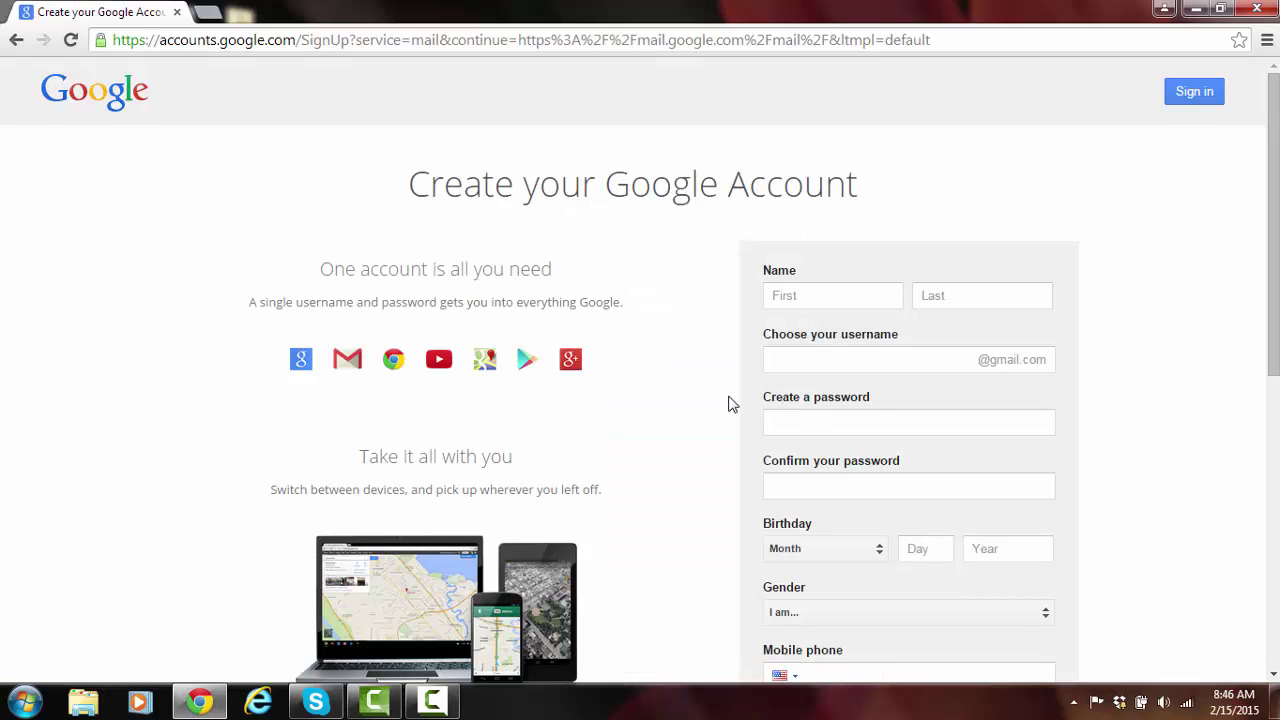
pyautogui.click(842, 287)
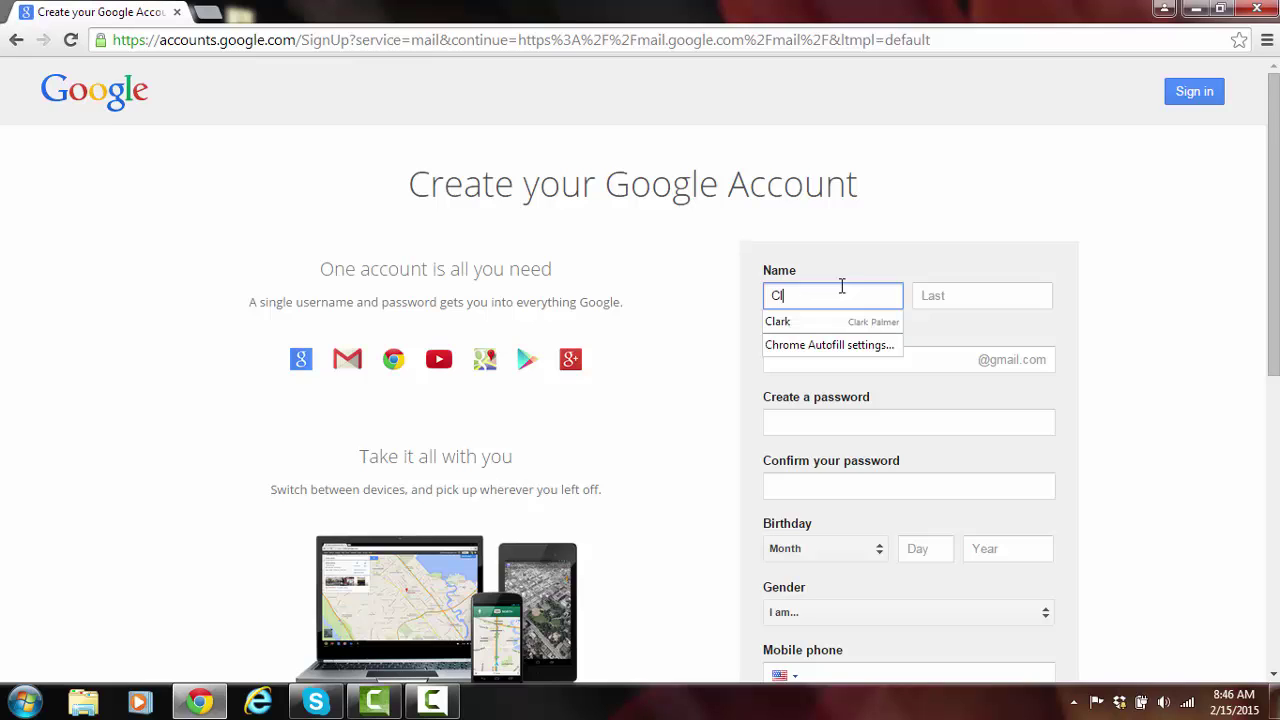
pyautogui.click(926, 298)
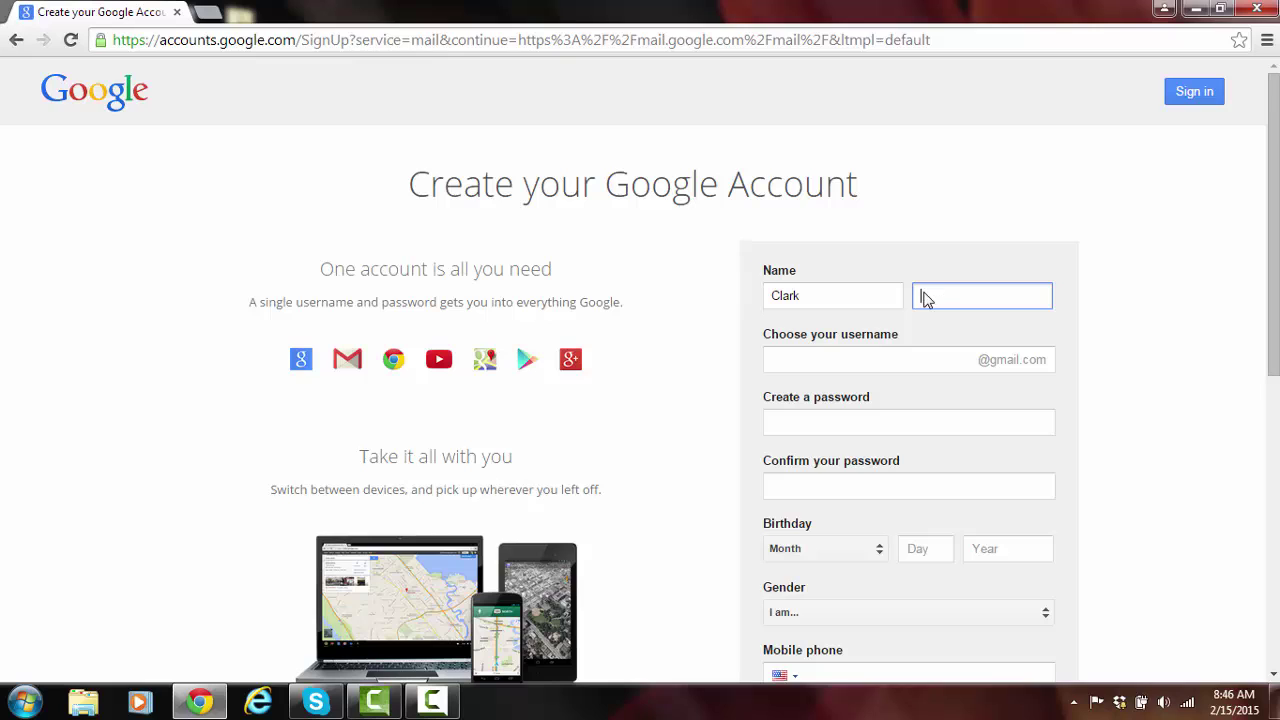
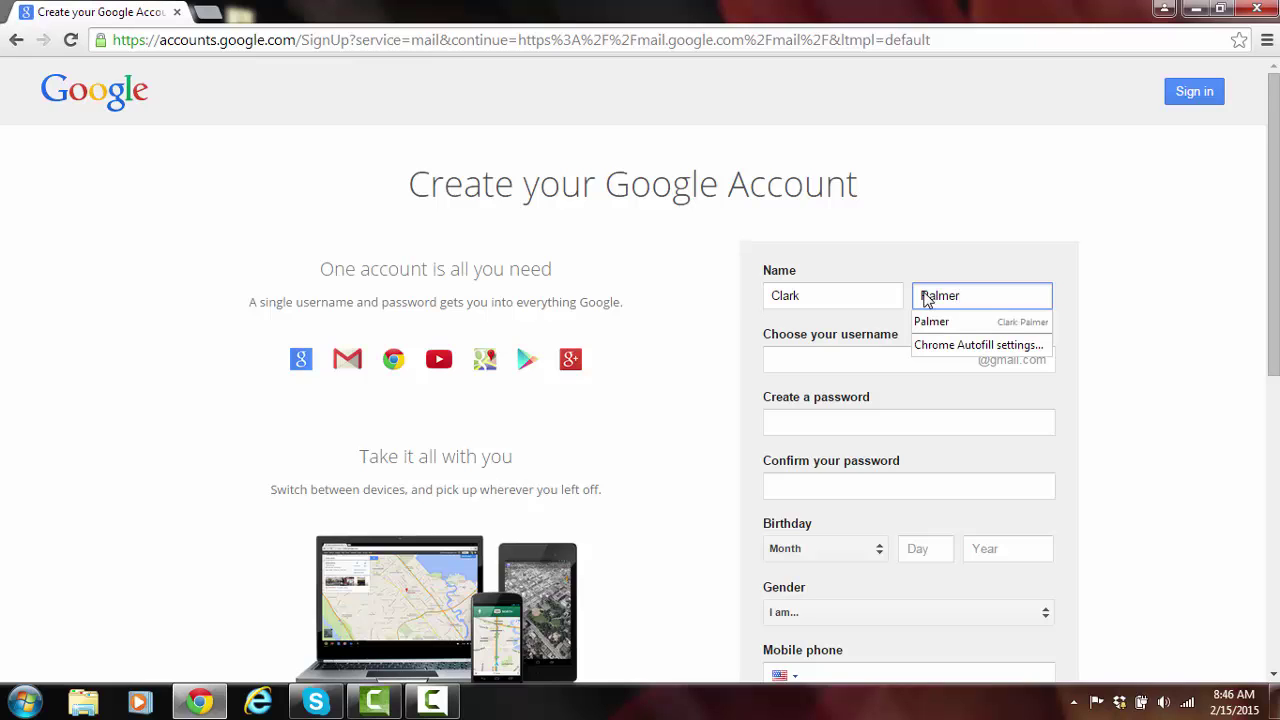
pyautogui.click(877, 351)
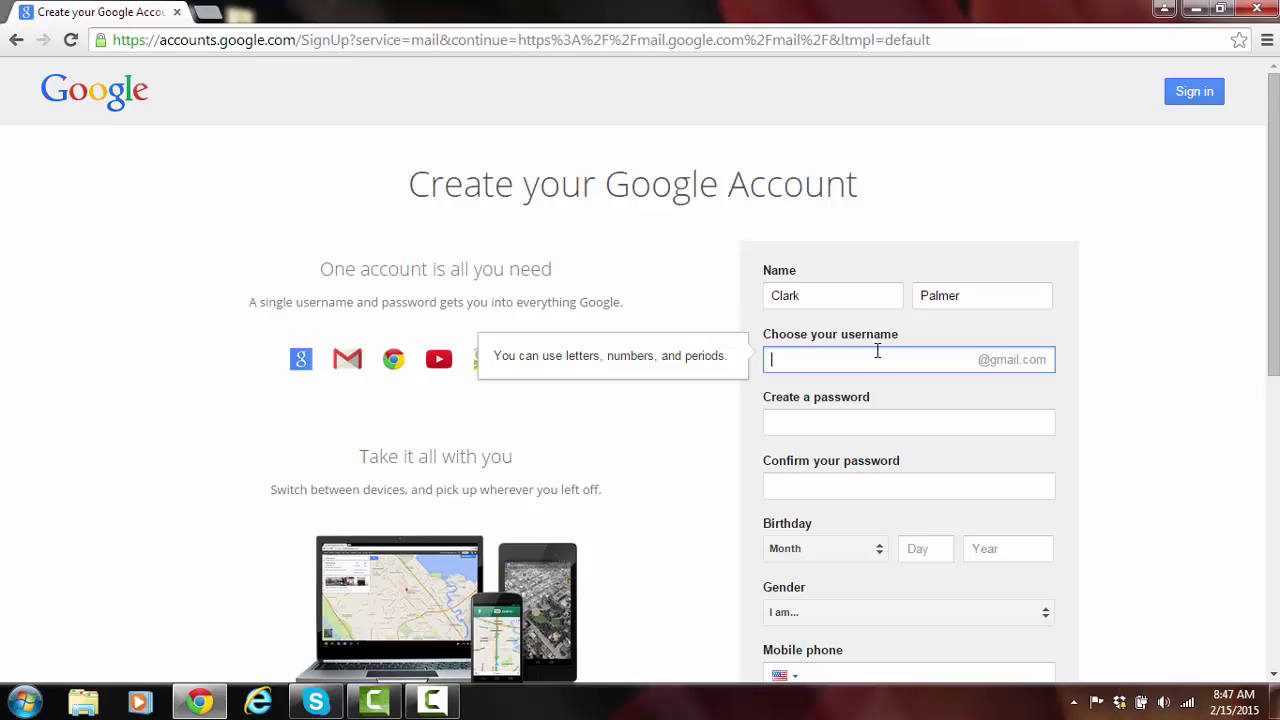
pyautogui.click(875, 421)
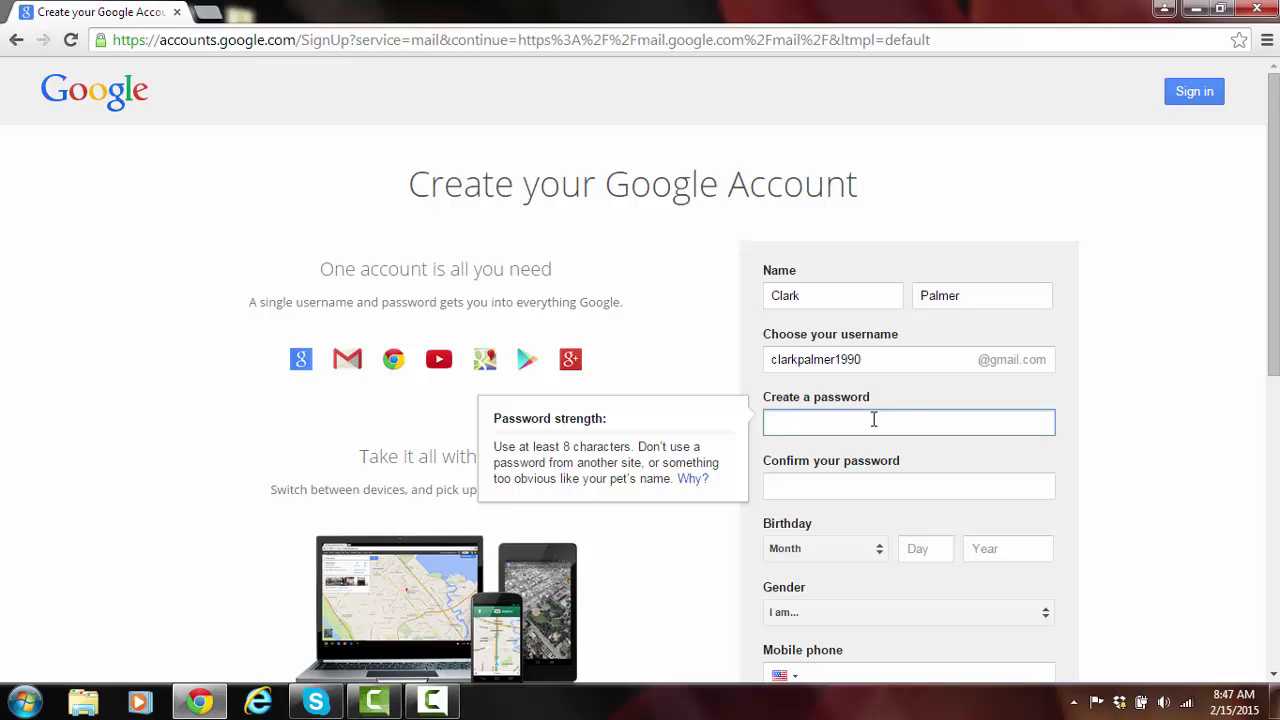
# Enter and confirm the account password, and set the birthday to January 1, 1990.
pyautogui.write('••••••••')
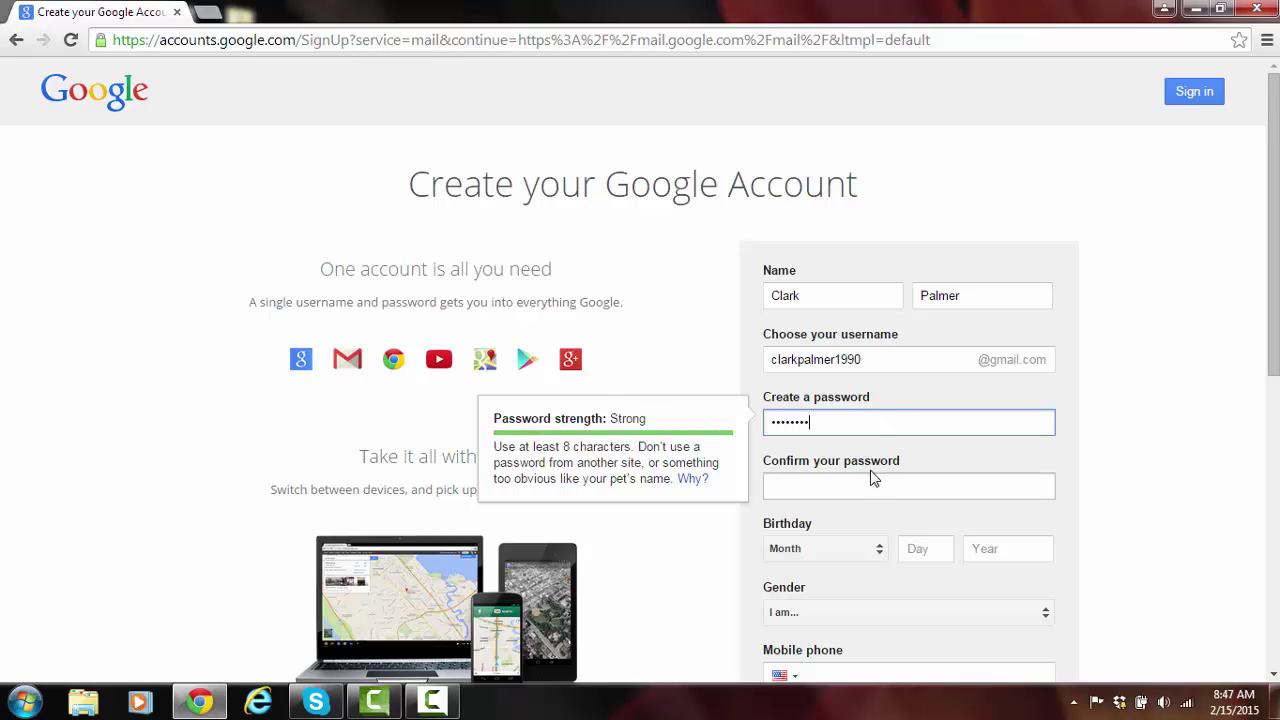
pyautogui.click(872, 480)
pyautogui.write('••••••••')
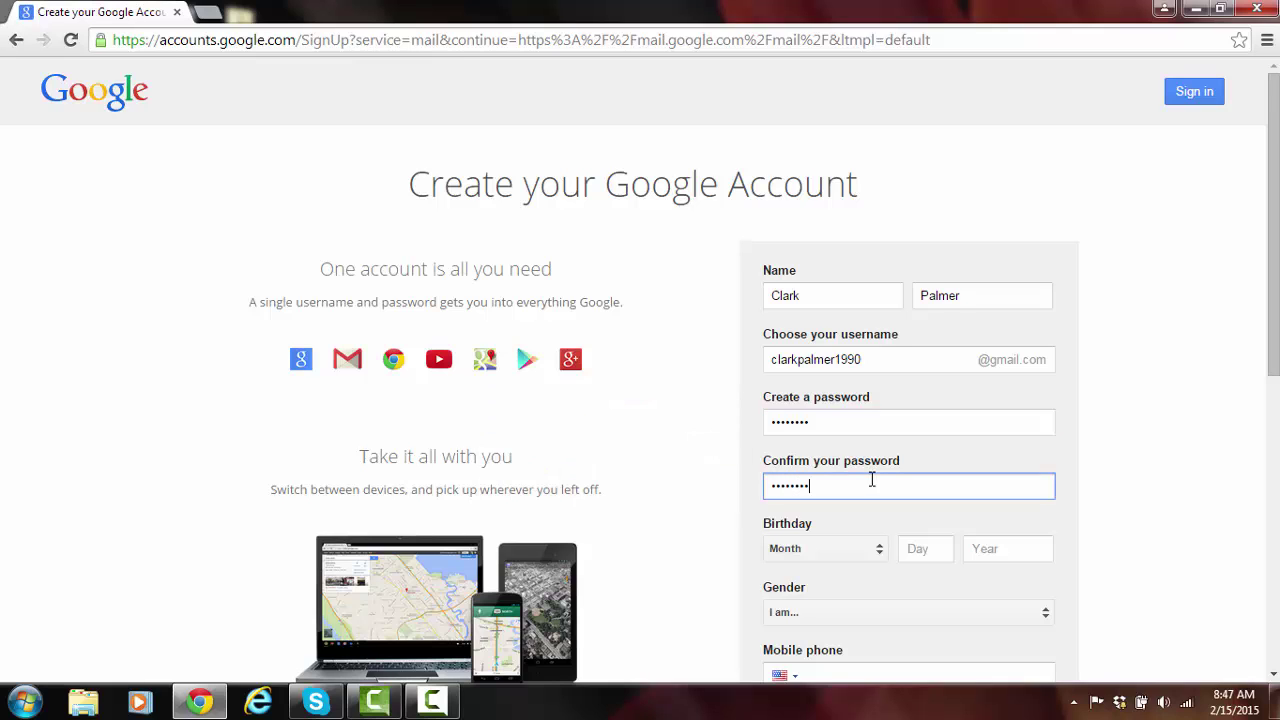
pyautogui.click(862, 548)
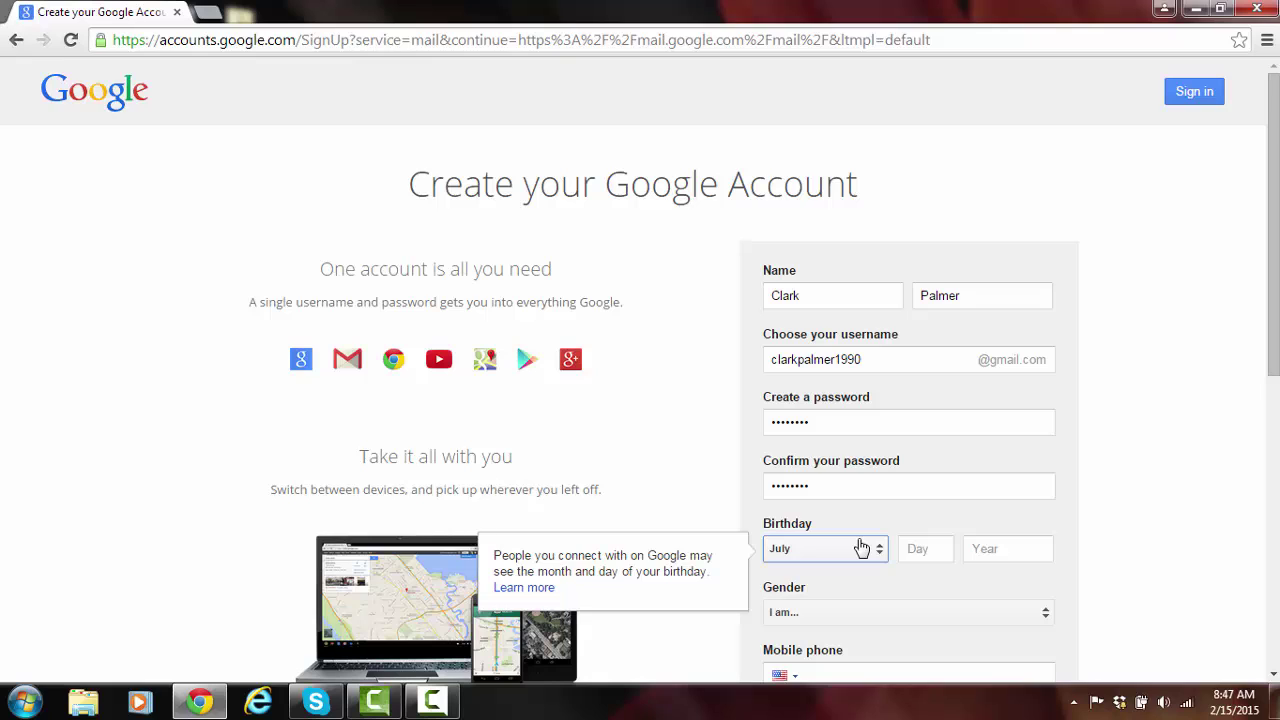
pyautogui.click(862, 548)
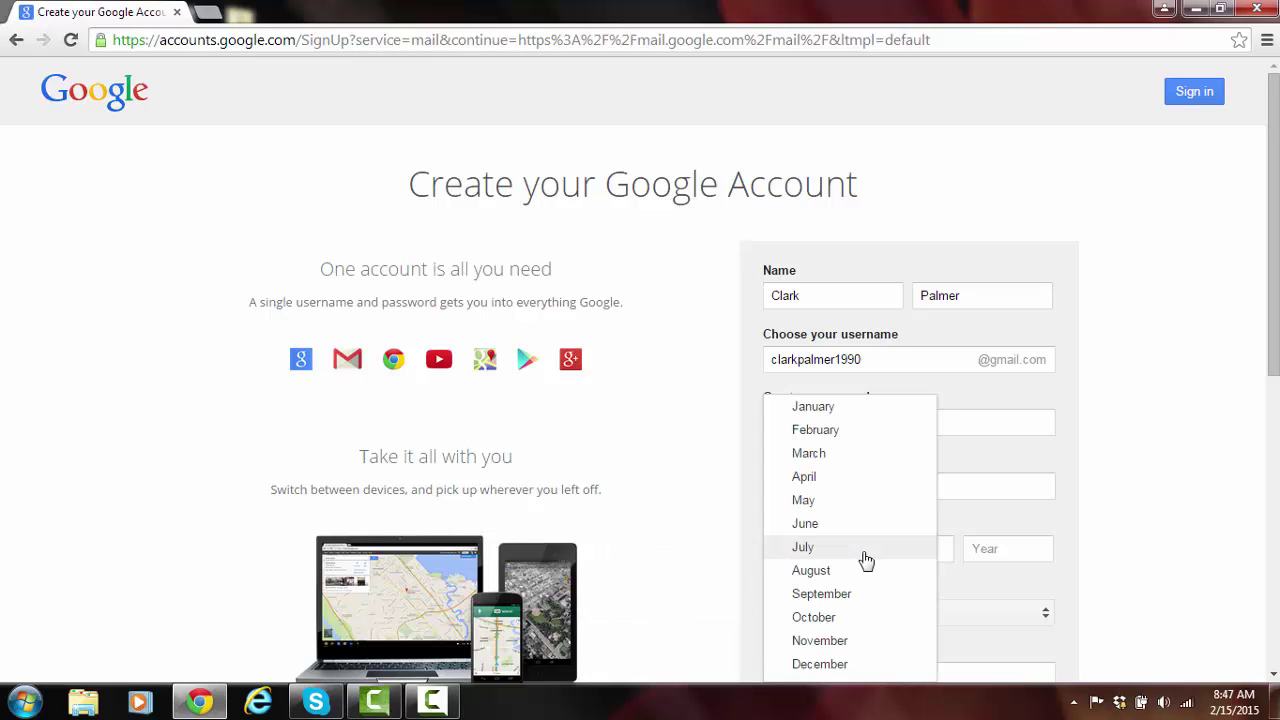
pyautogui.click(849, 418)
pyautogui.click(926, 550)
pyautogui.write('1')
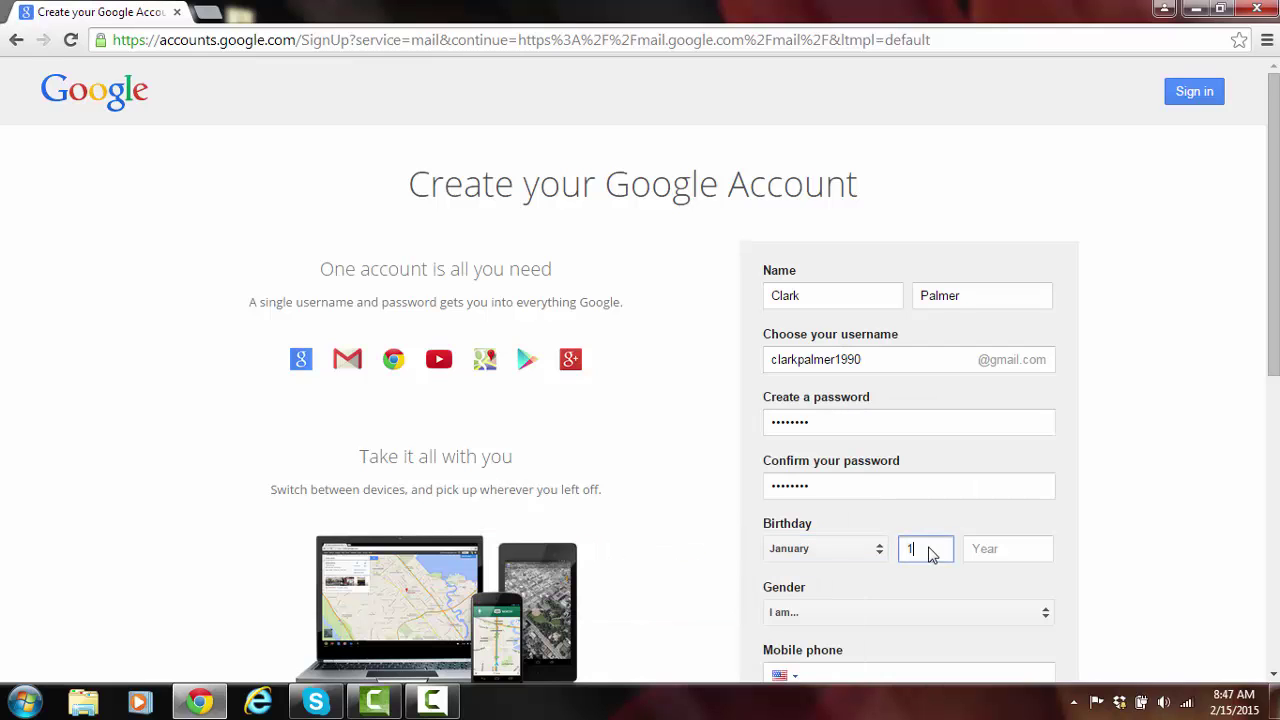
pyautogui.click(988, 557)
pyautogui.write('1990')
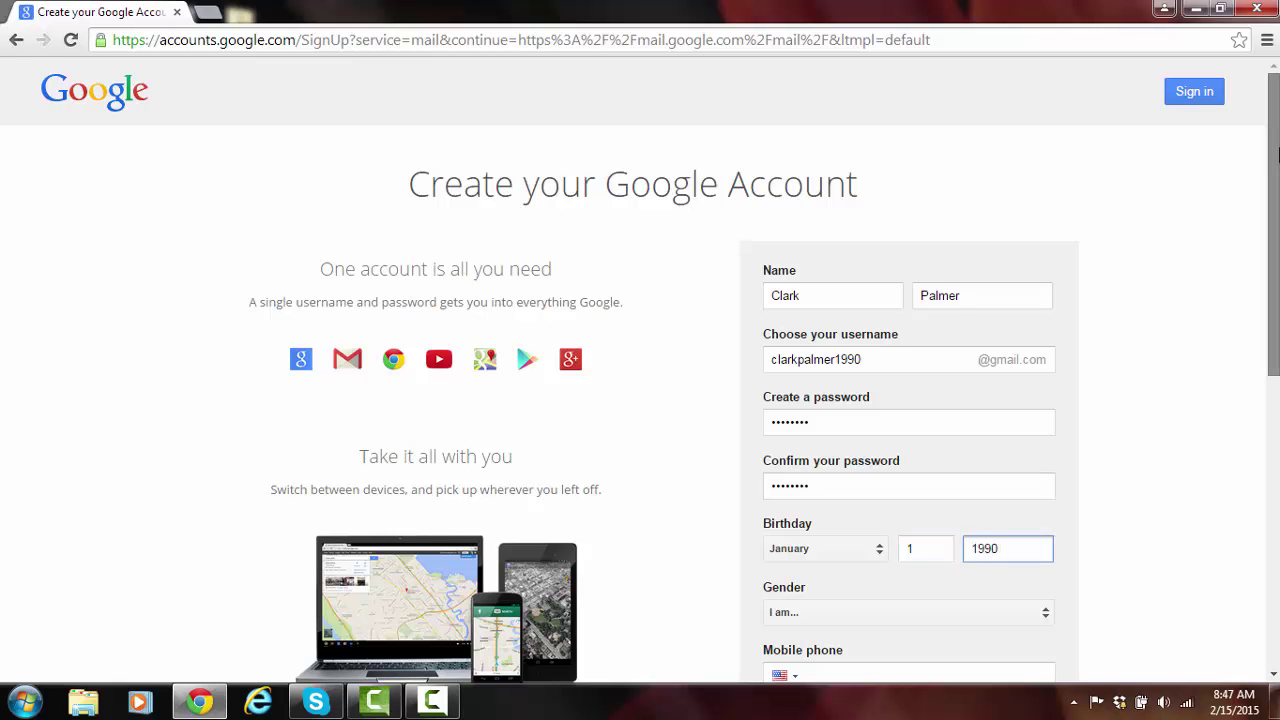
pyautogui.moveTo(1277, 153); pyautogui.dragTo(1277, 278)
pyautogui.click(1045, 349)
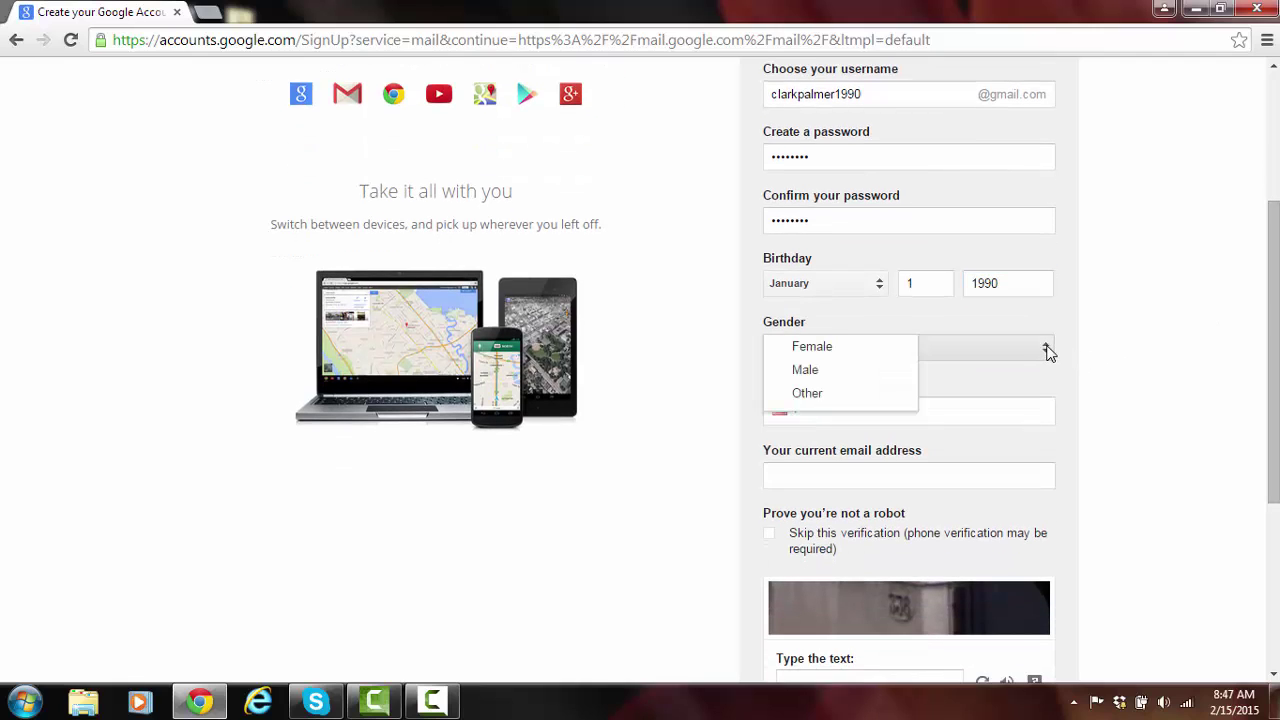
# Choose Male as gender, enter the robot-check text, accept the terms and submit.
pyautogui.click(886, 377)
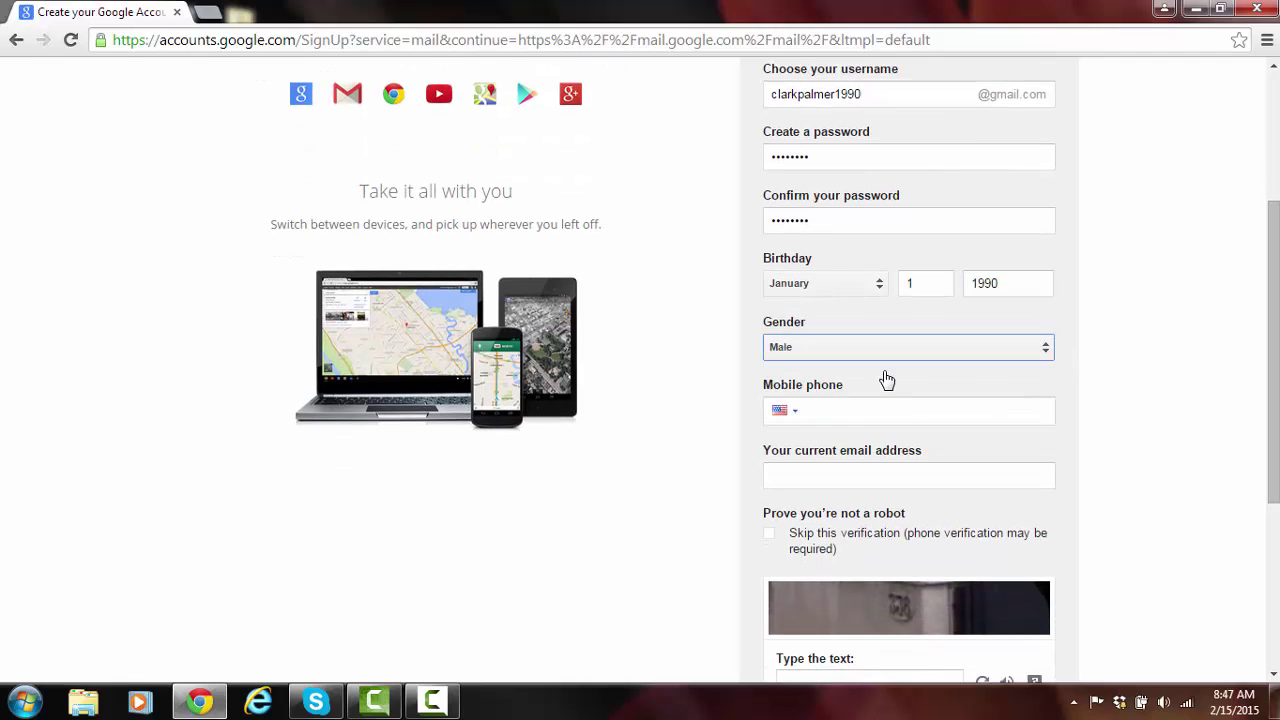
pyautogui.scroll(-1, 1274, 364)
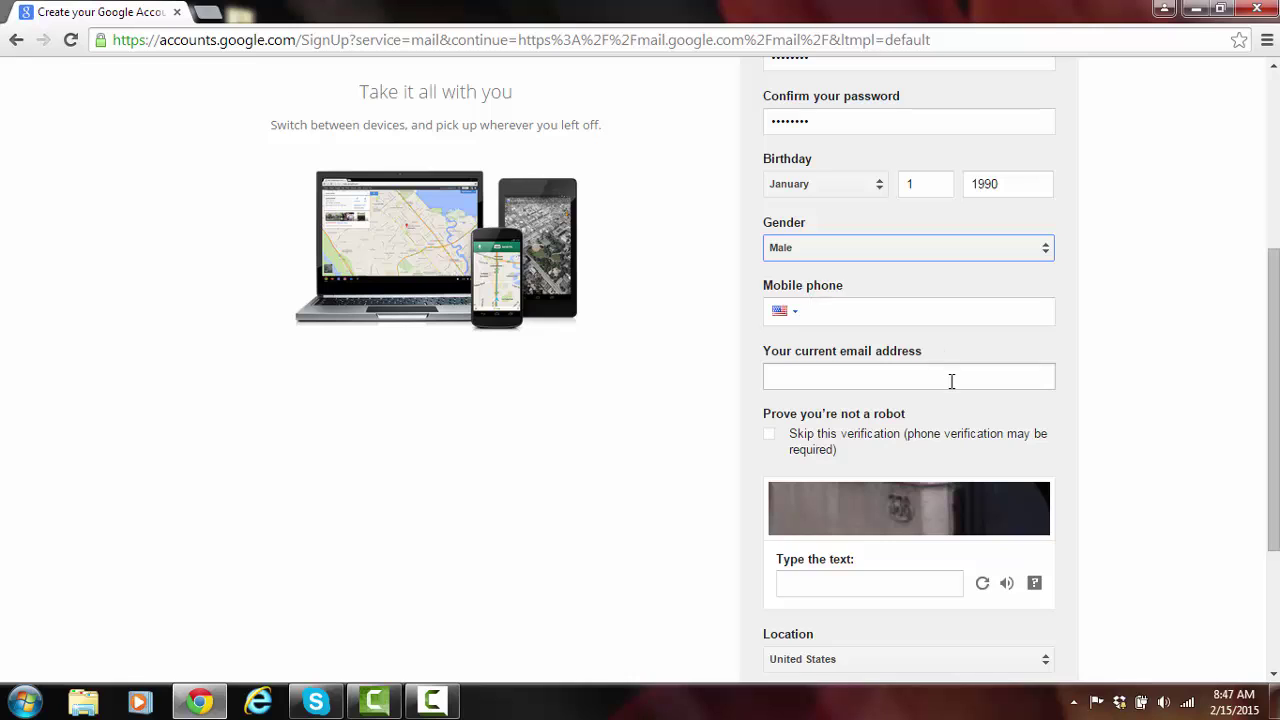
pyautogui.moveTo(1274, 328); pyautogui.dragTo(1276, 388)
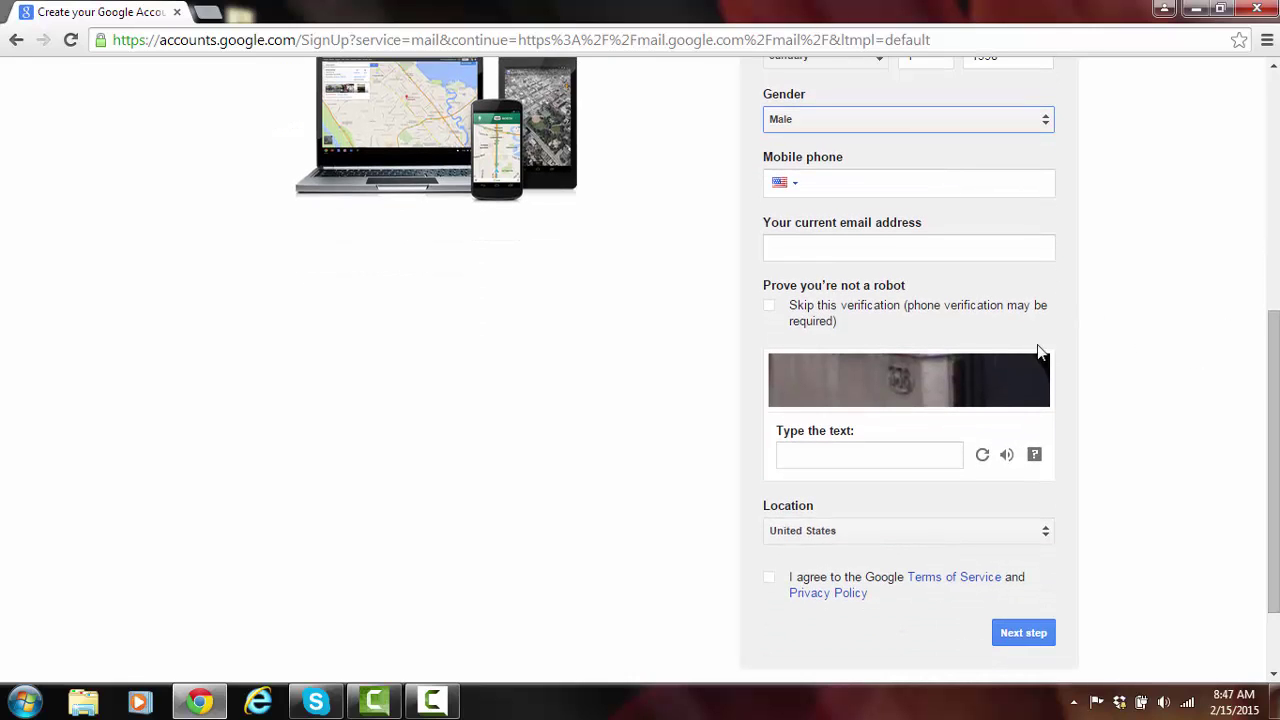
pyautogui.click(894, 457)
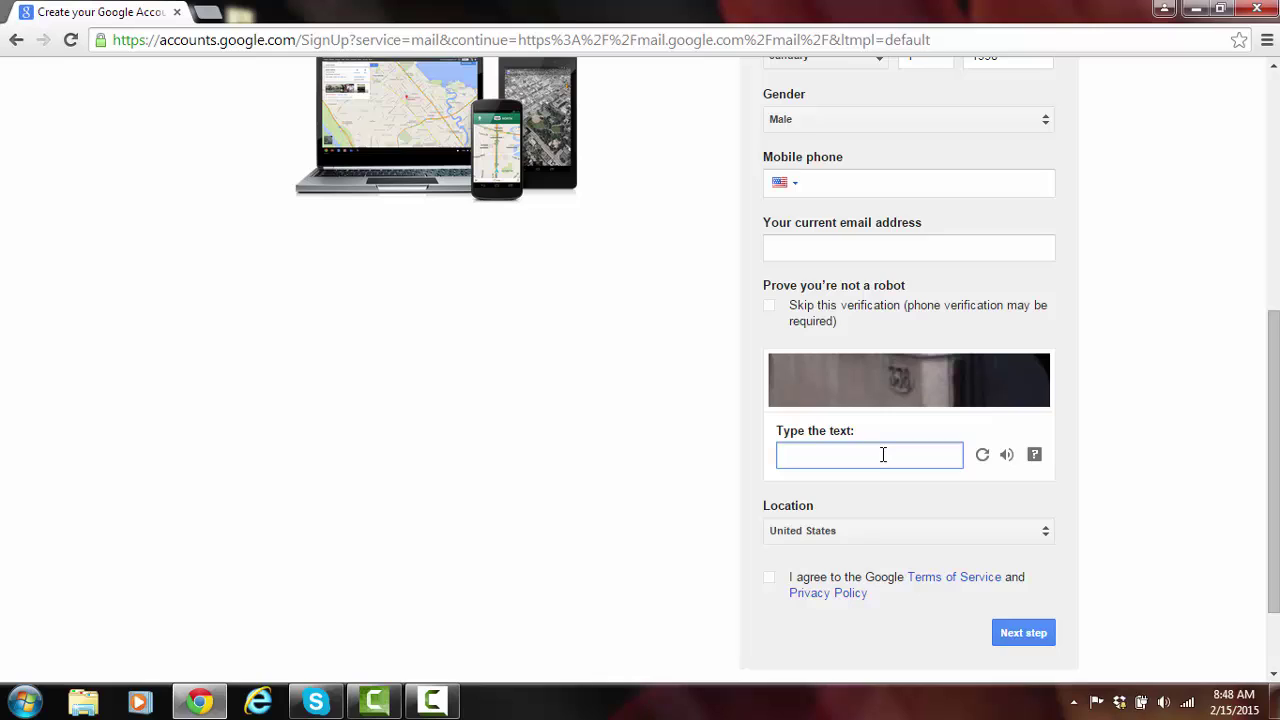
pyautogui.write('338')
pyautogui.click(769, 580)
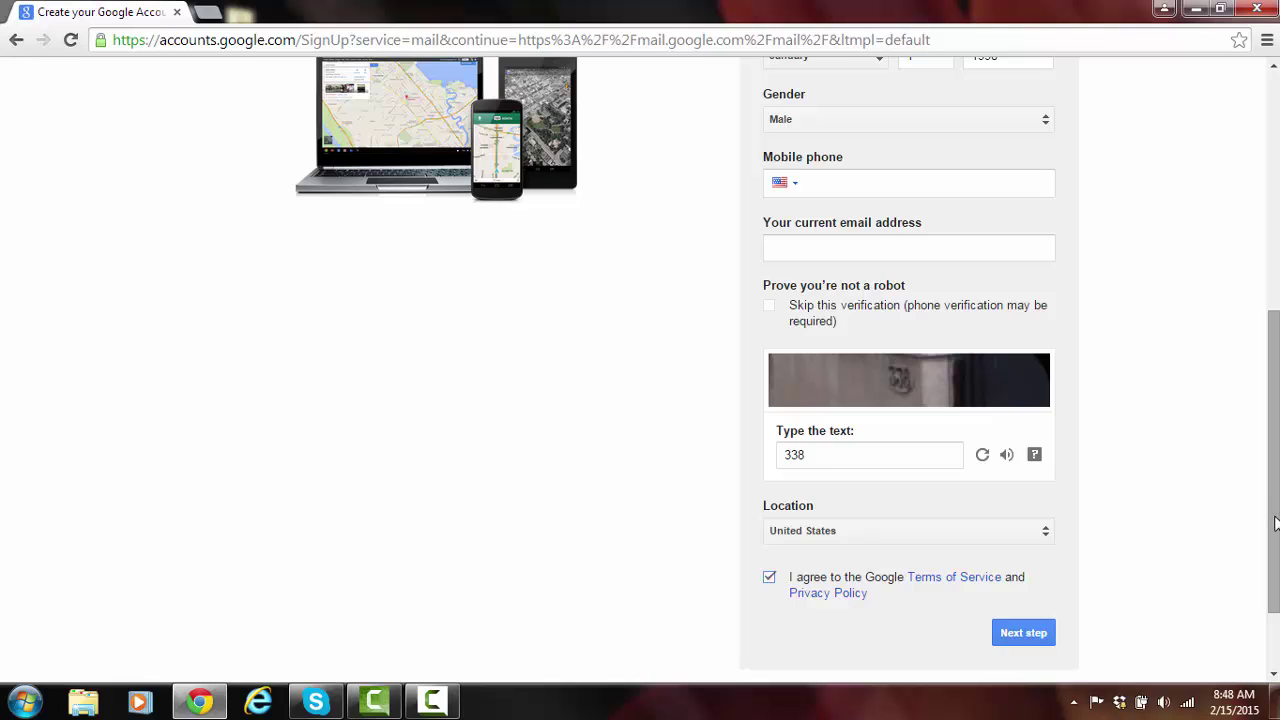
pyautogui.moveTo(1270, 502); pyautogui.dragTo(1268, 533)
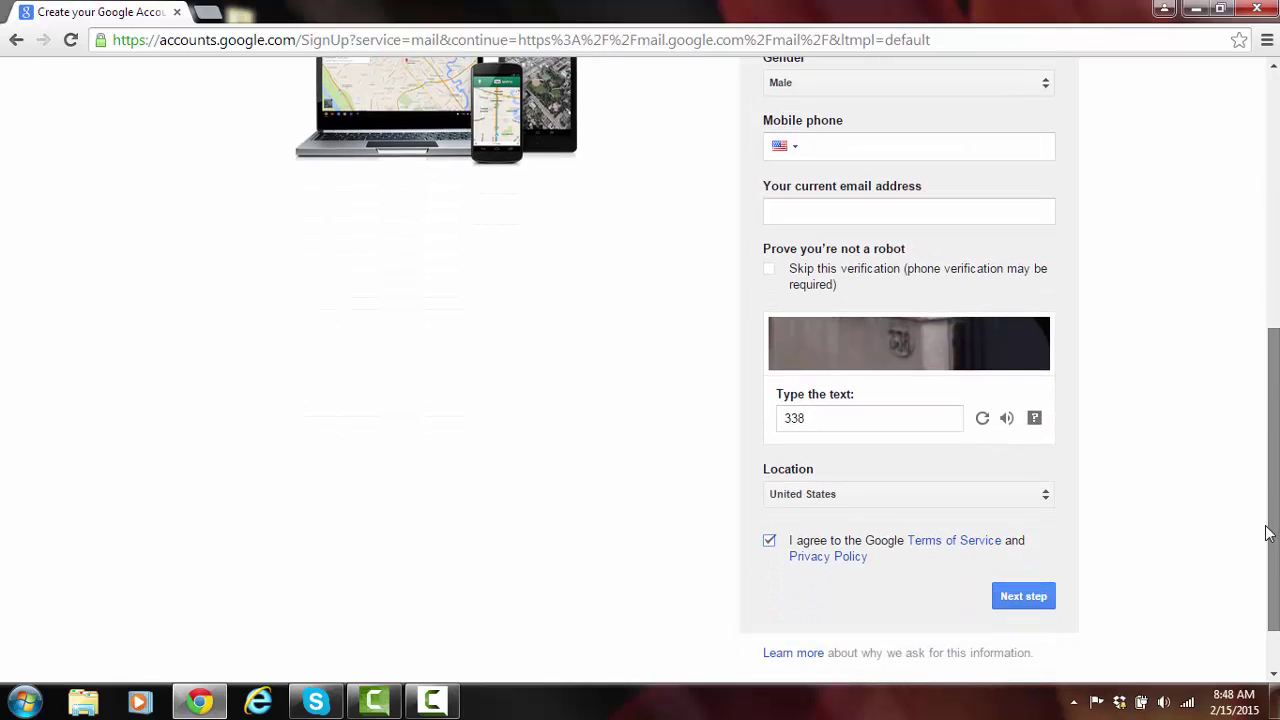
pyautogui.click(1035, 596)
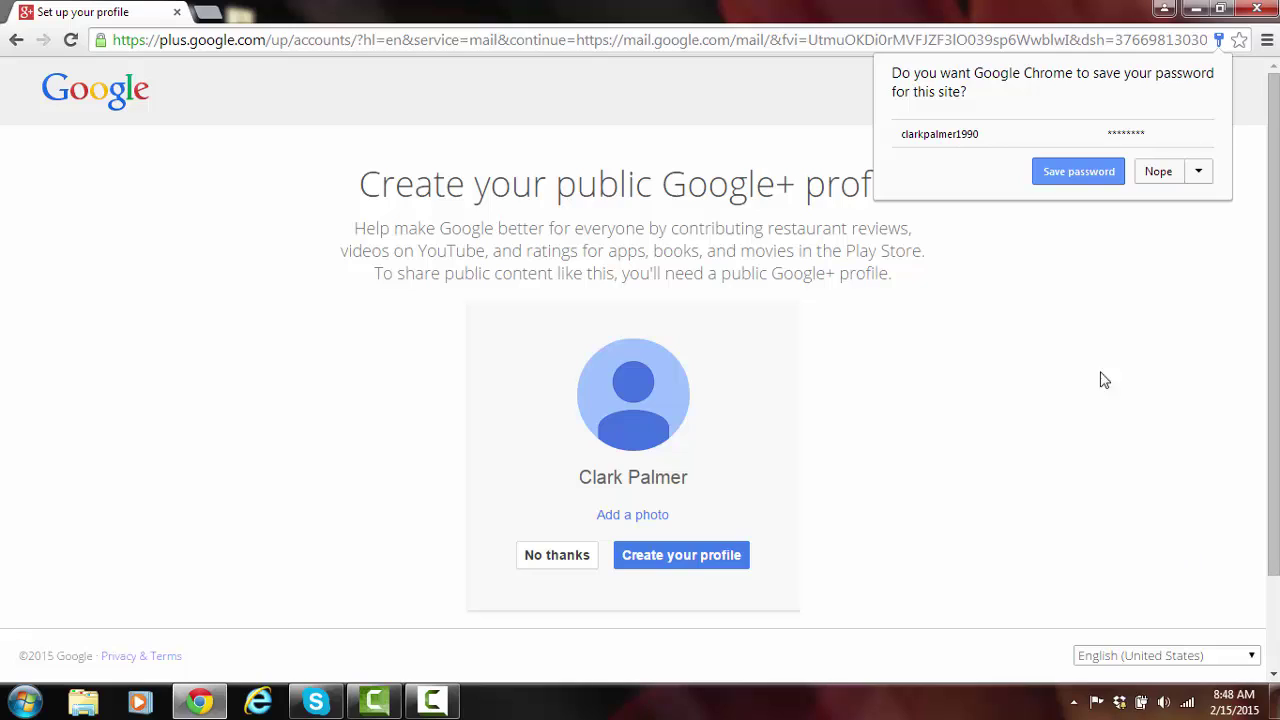
# Decline Chrome's offer to save the password and skip the Google+ profile.
pyautogui.click(1158, 176)
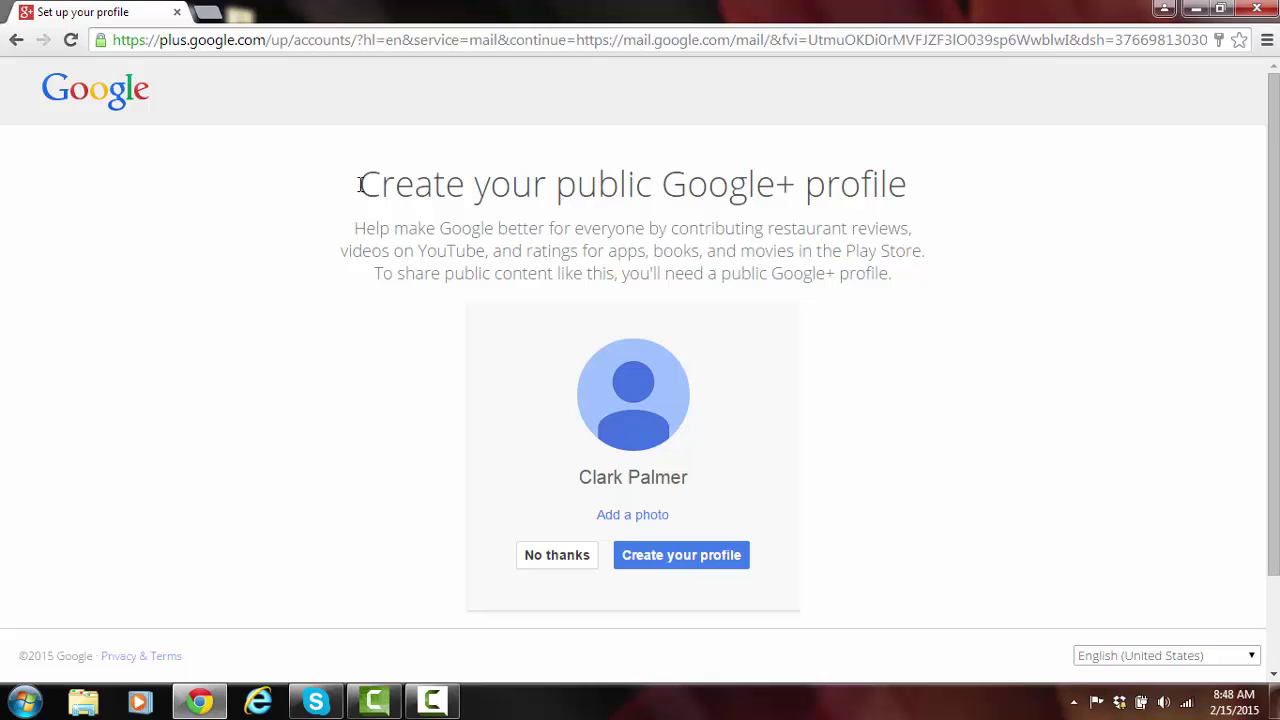
pyautogui.click(551, 555)
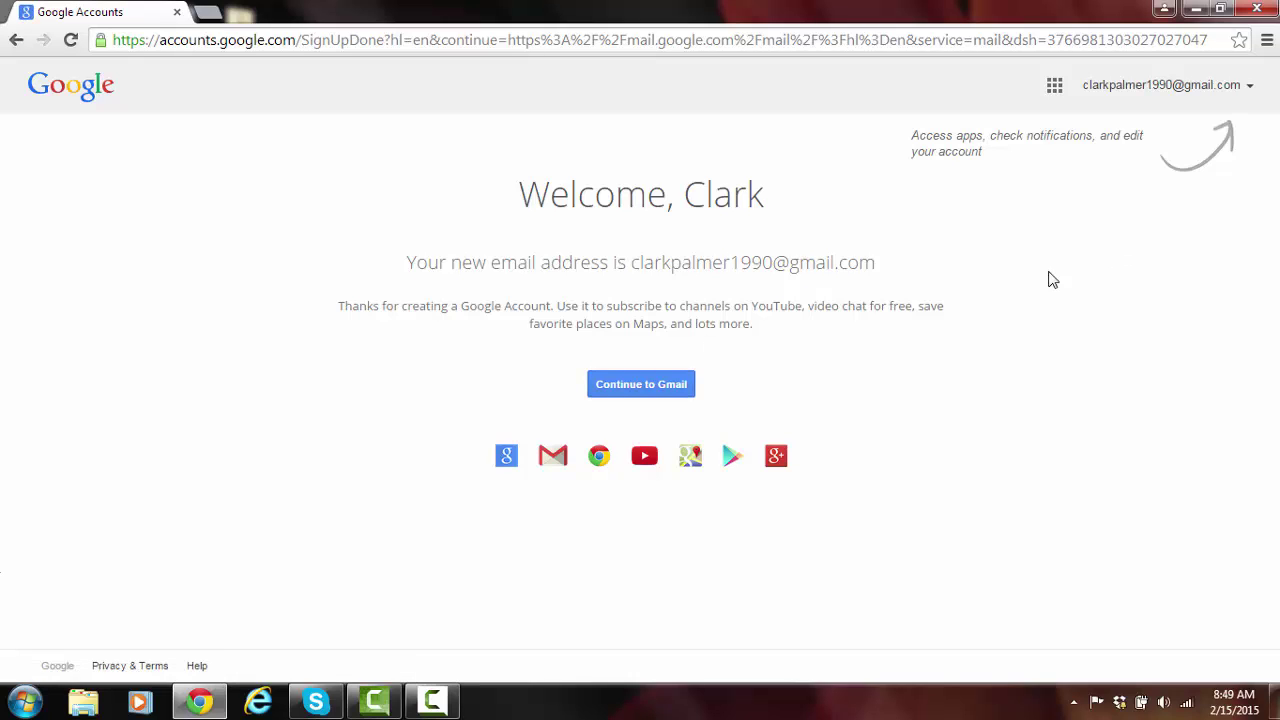
# Continue from the welcome page into the new Gmail inbox.
pyautogui.click(675, 389)
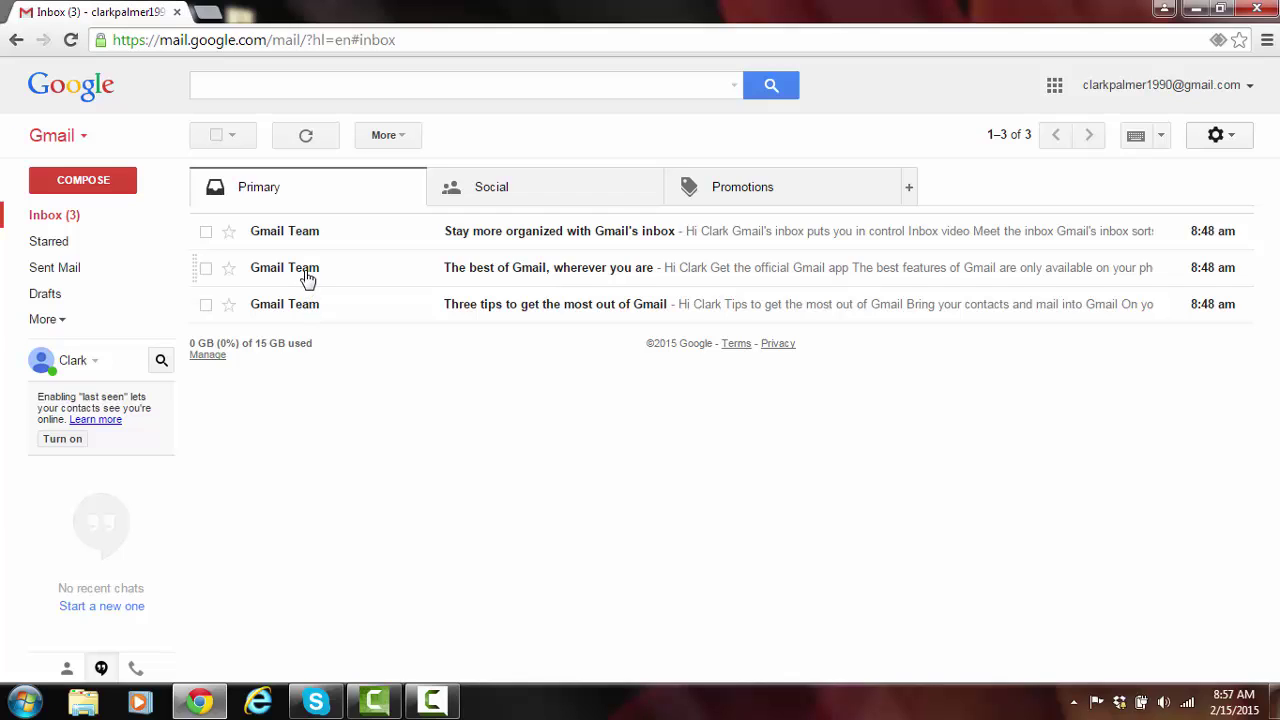
# Show the inbox's Social category.
pyautogui.moveTo(306, 277)
pyautogui.click(501, 198)
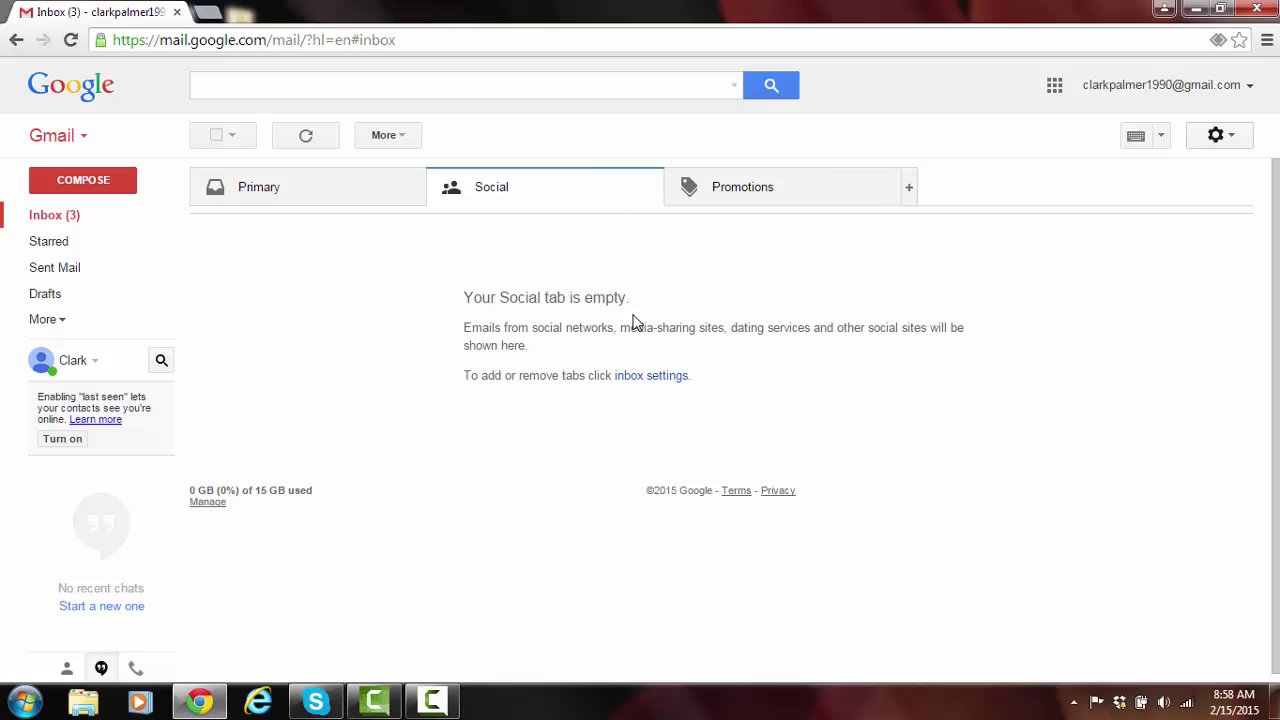
# Uncheck the Promotions and Social categories in inbox settings, save, and dismiss the notice.
pyautogui.click(643, 380)
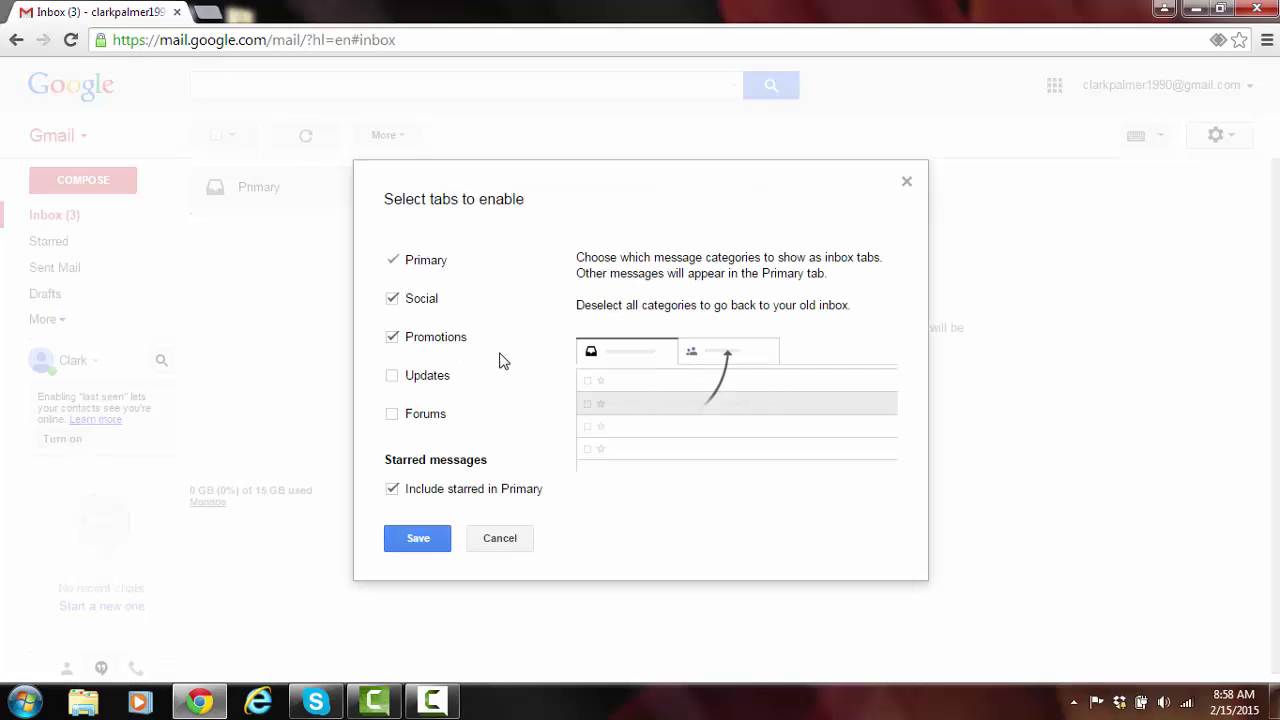
pyautogui.moveTo(424, 342)
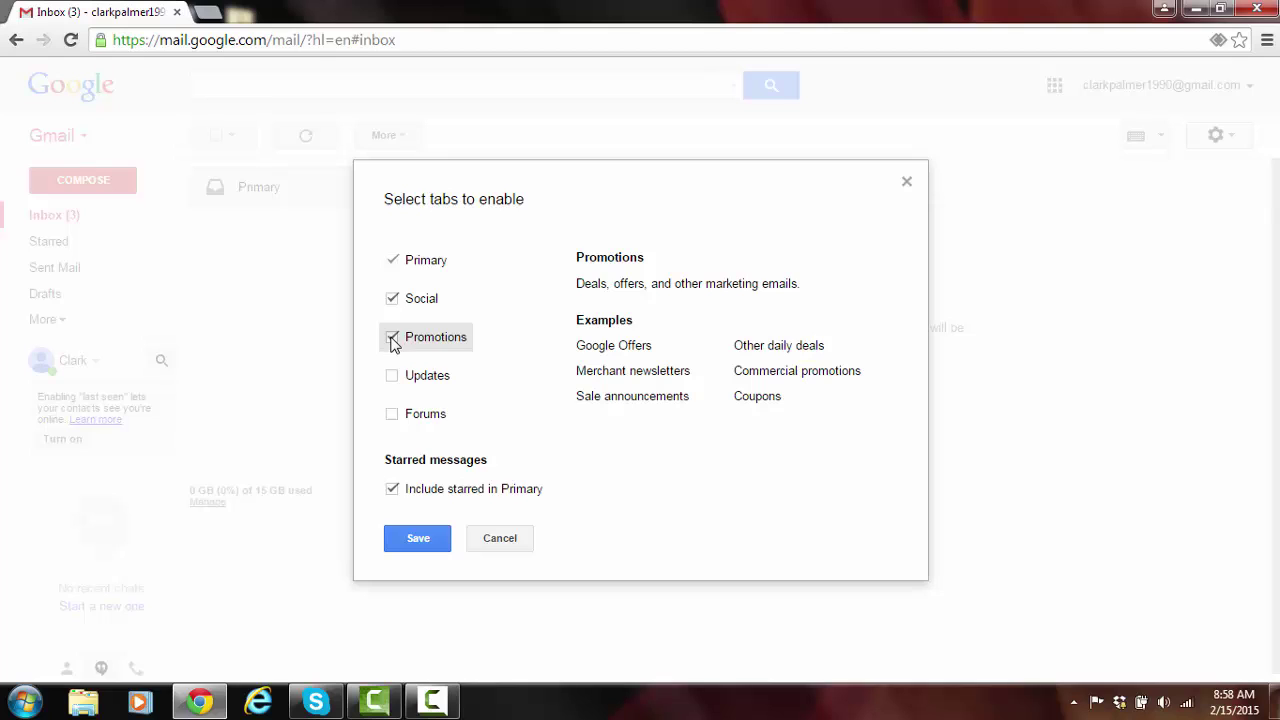
pyautogui.click(392, 340)
pyautogui.click(391, 300)
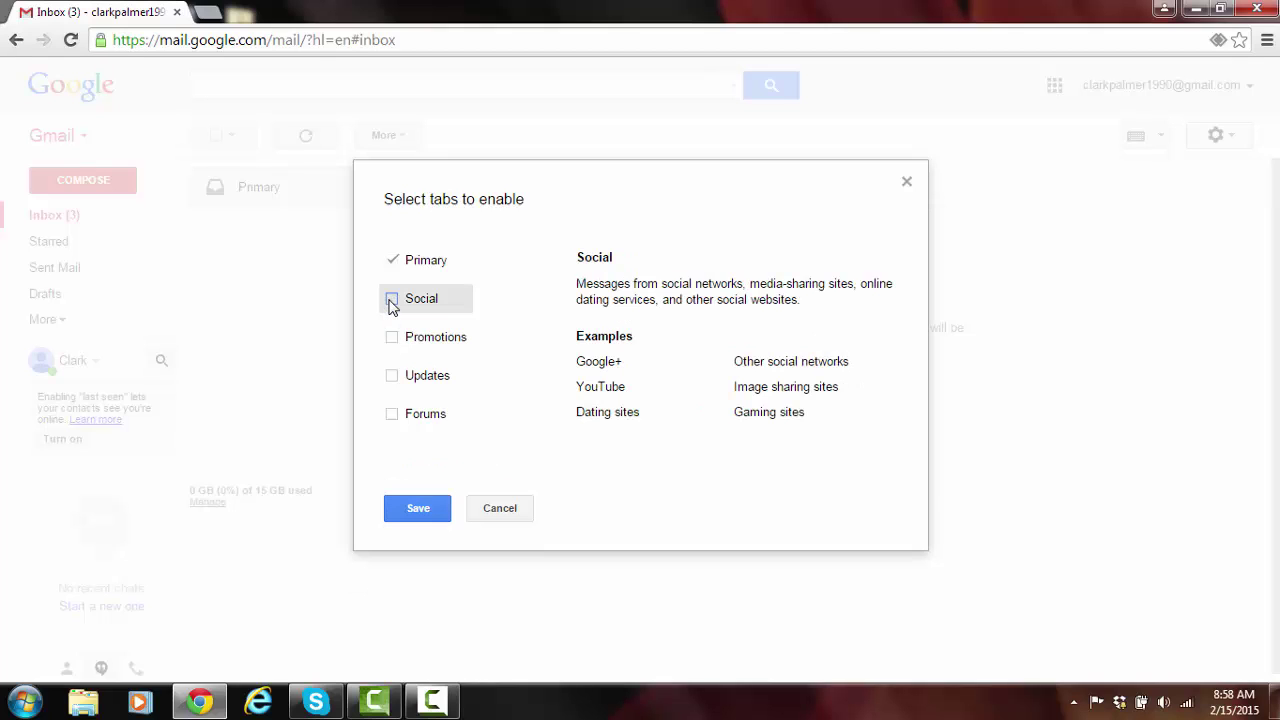
pyautogui.click(418, 509)
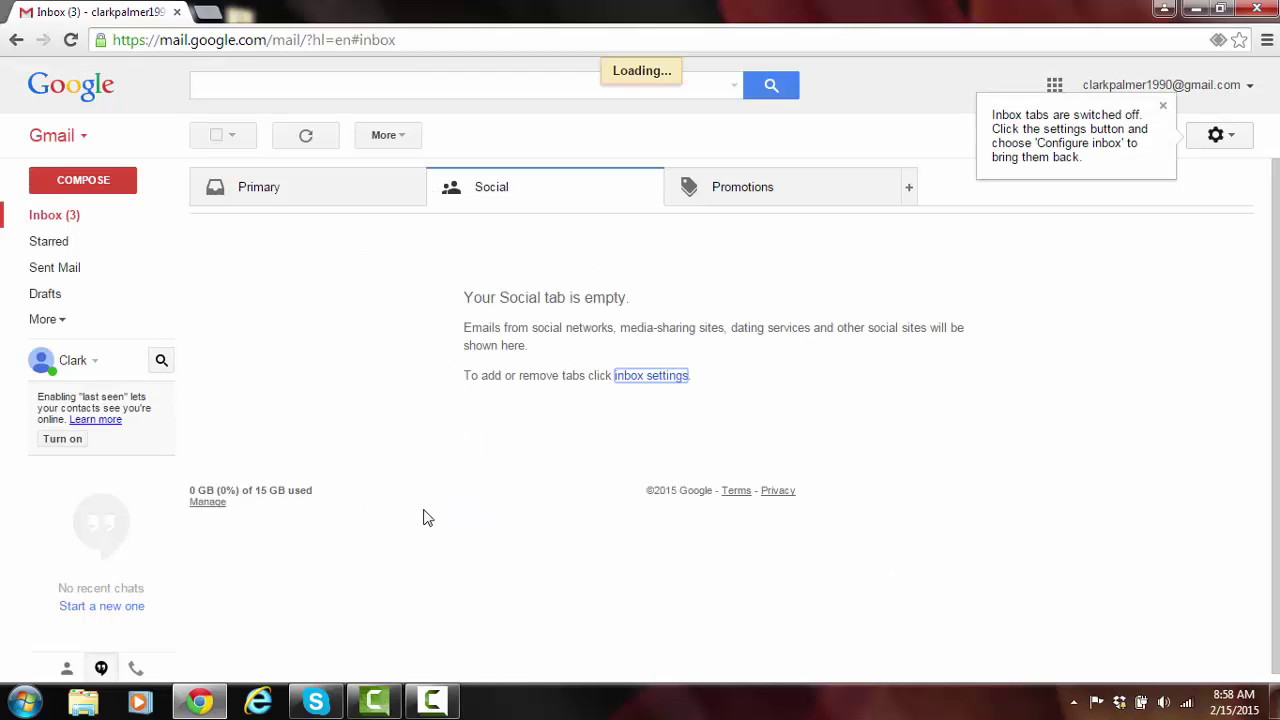
pyautogui.click(1163, 107)
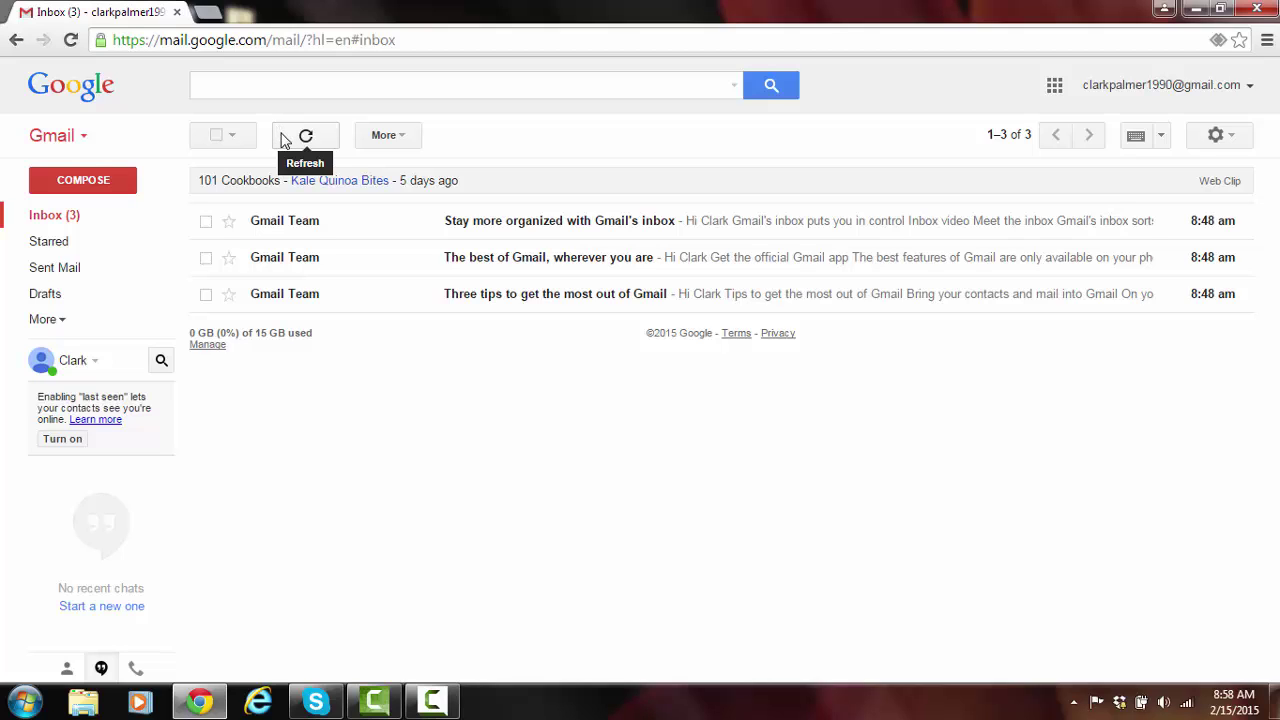
# Refresh the inbox, then close the Chrome window.
pyautogui.click(283, 140)
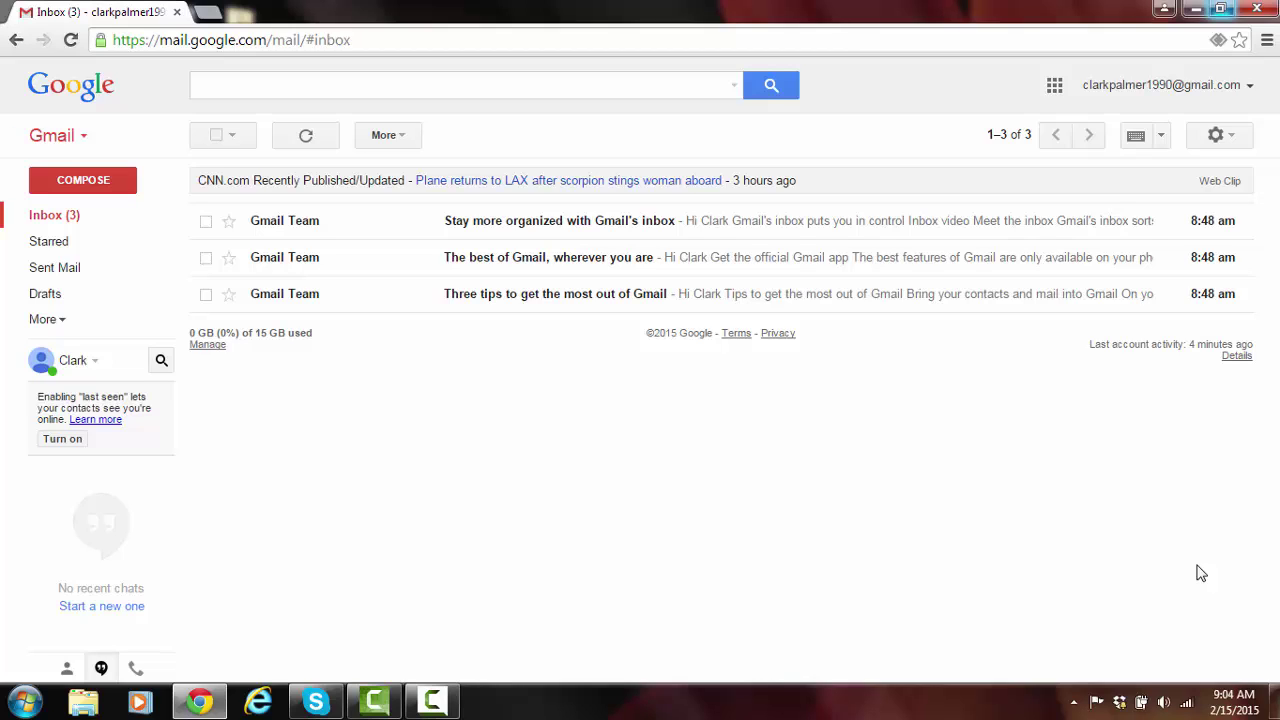
pyautogui.click(1253, 8)
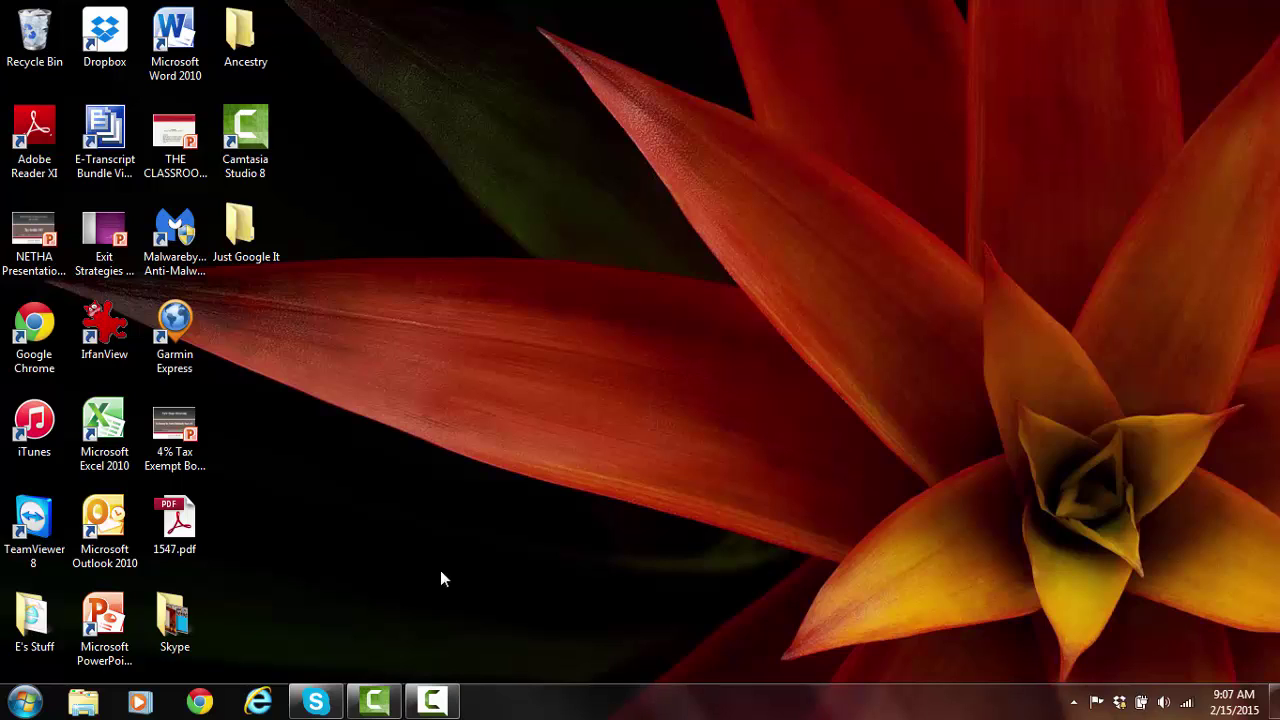
pyautogui.click(197, 703)
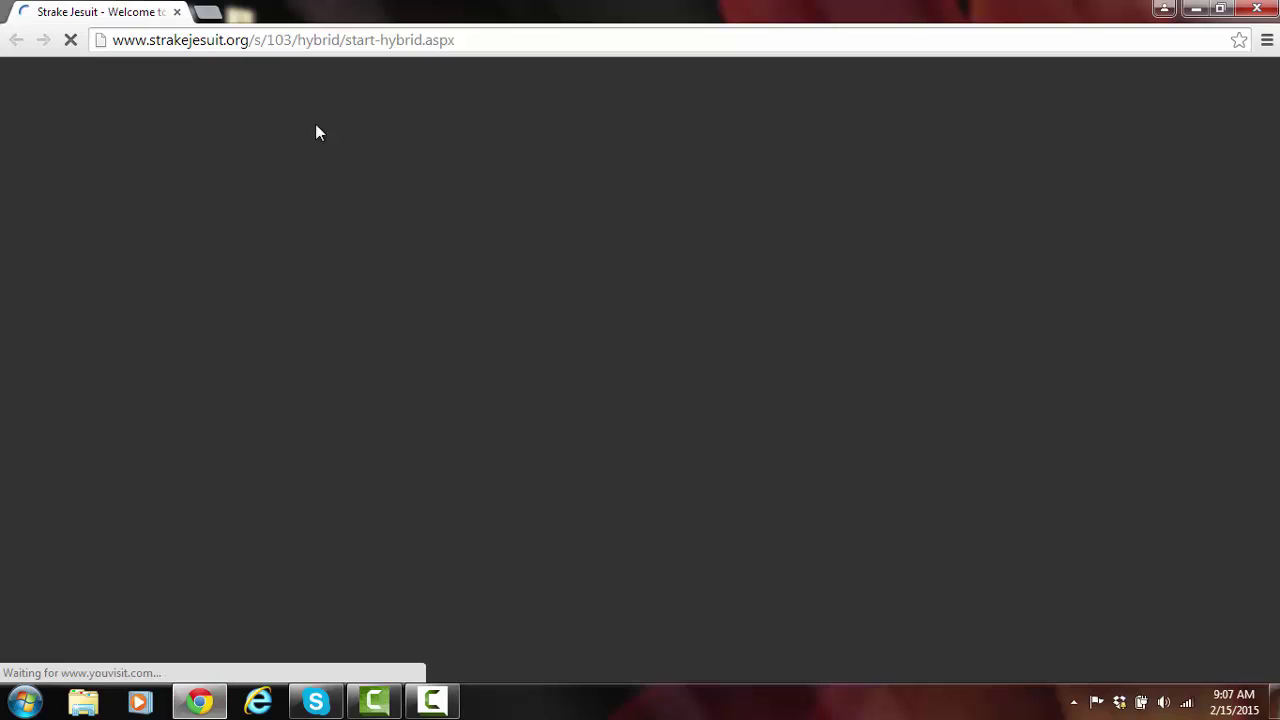
pyautogui.click(325, 39)
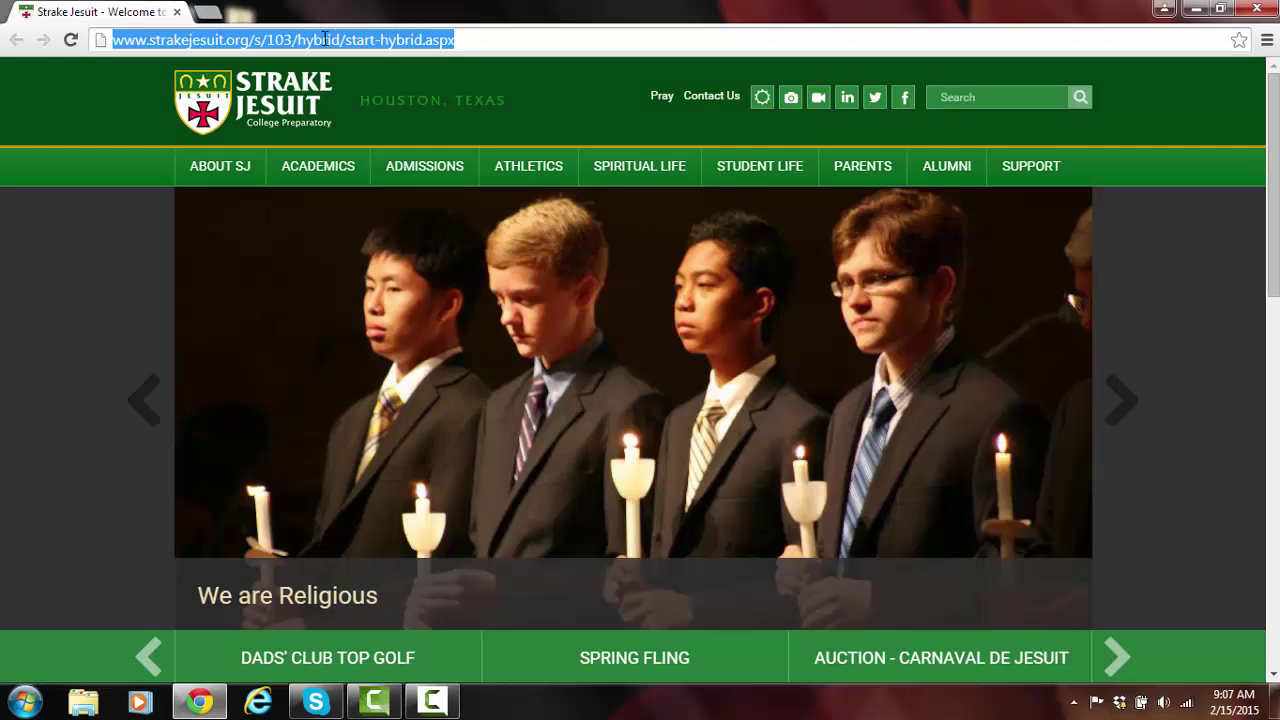
pyautogui.write('https')
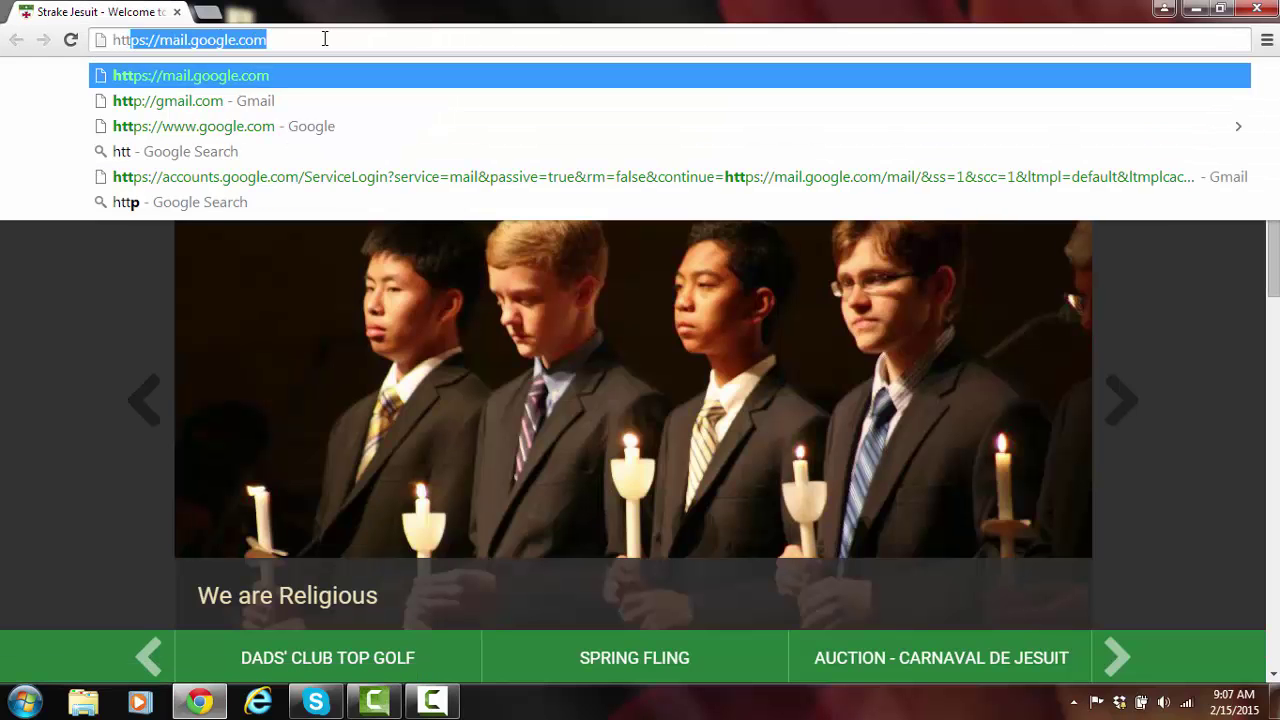
pyautogui.write('://m')
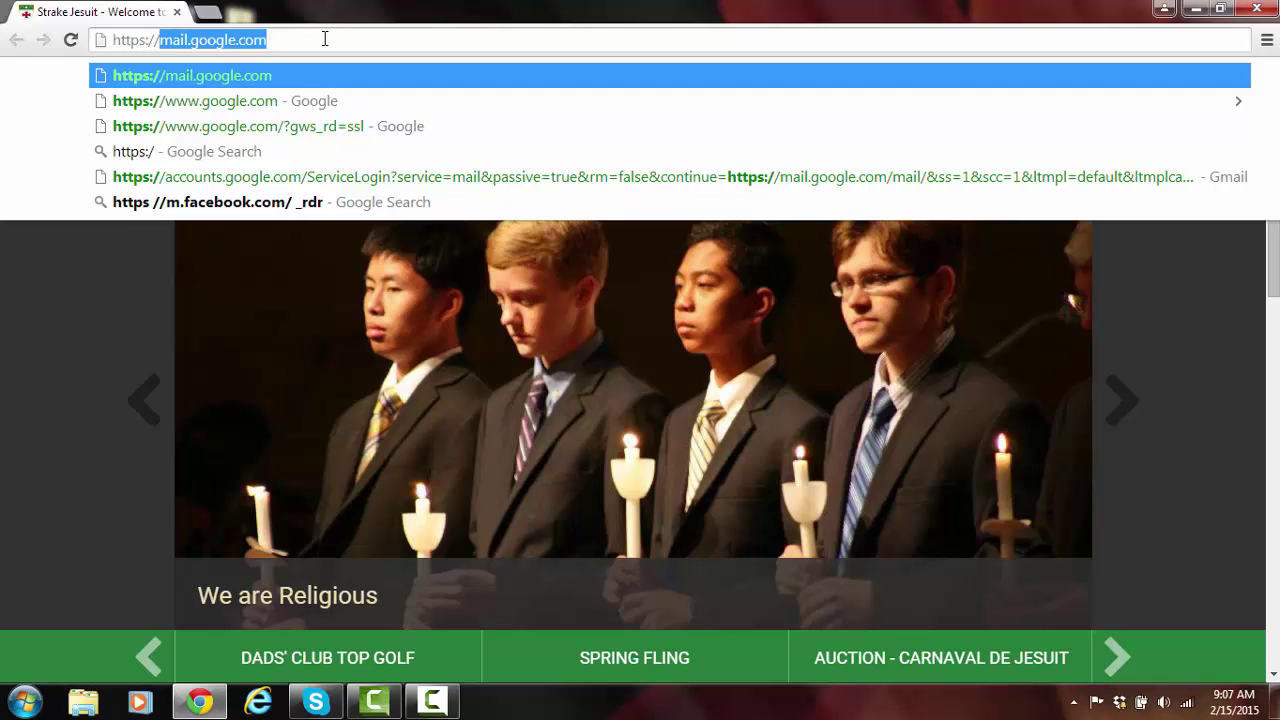
pyautogui.write('ail')
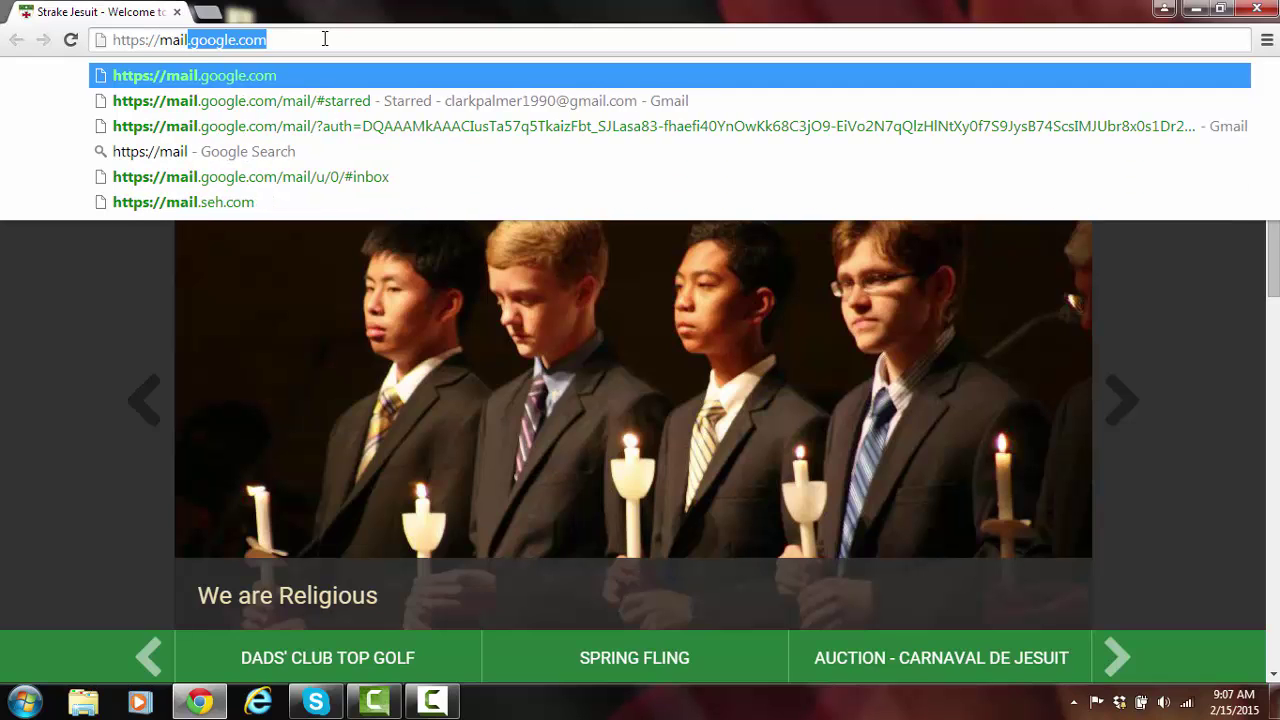
pyautogui.write('.google.com')
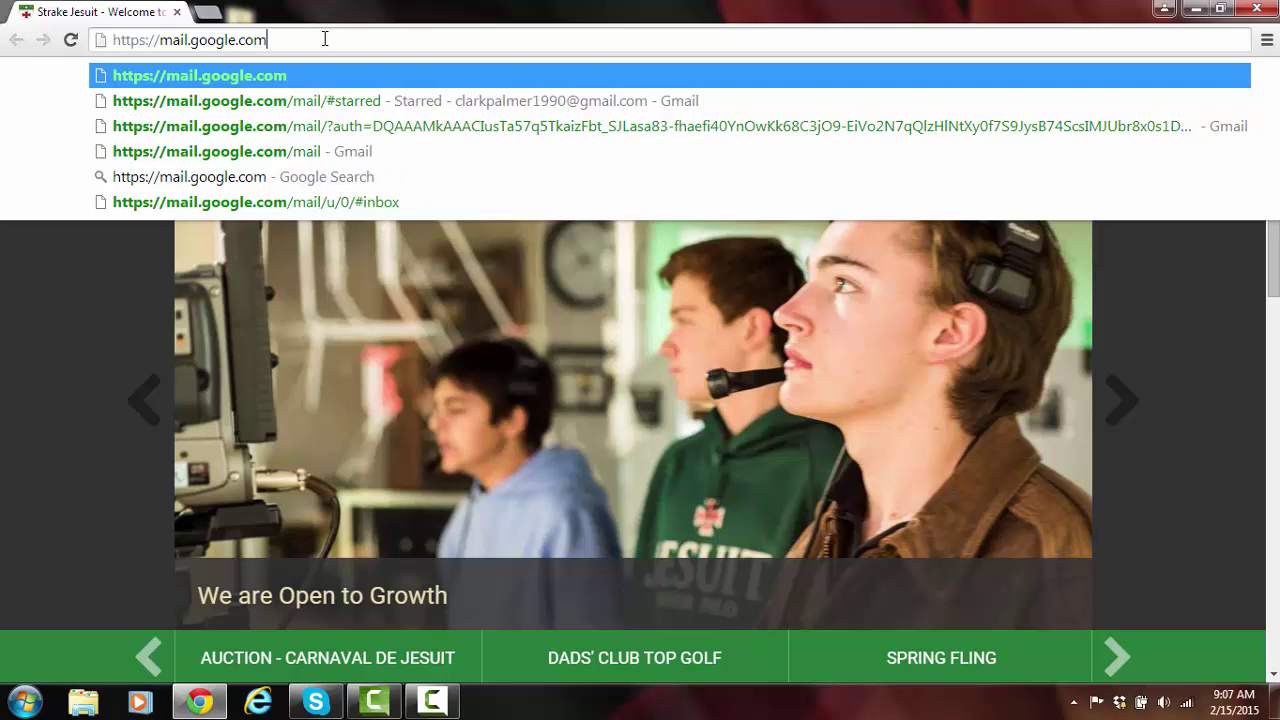
pyautogui.press('Return')
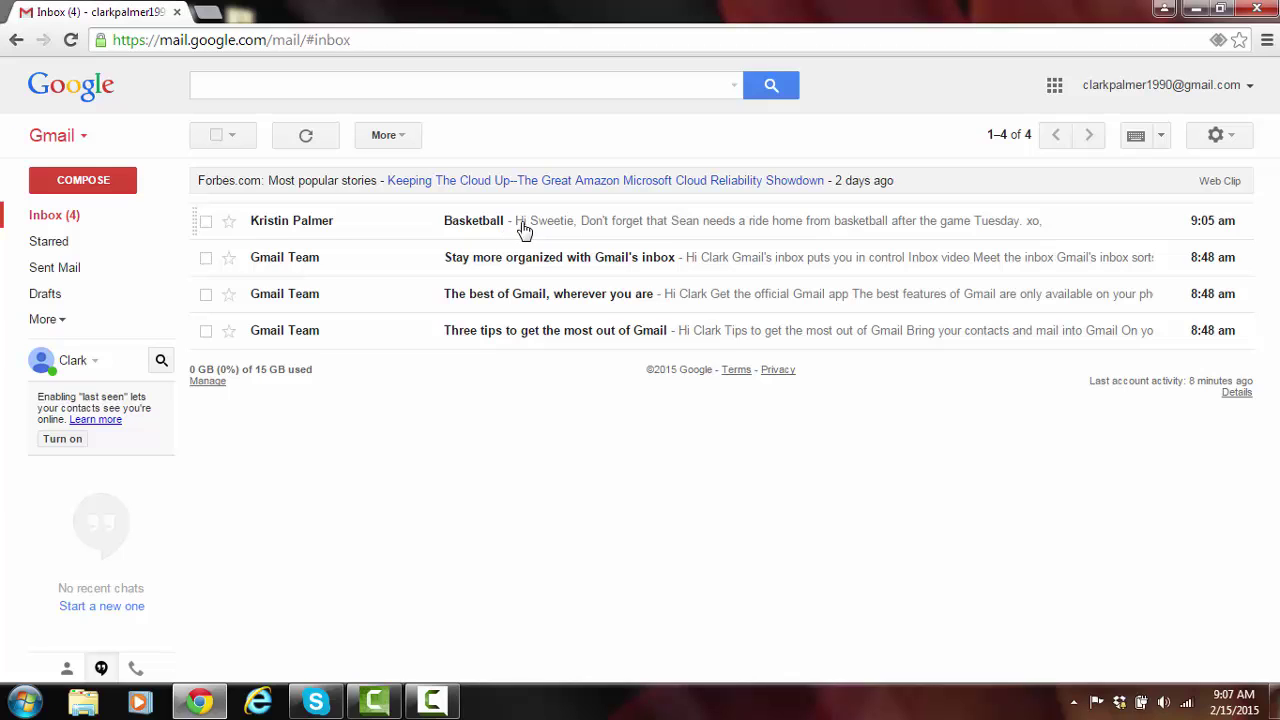
# Open the unread Basketball email from the inbox.
pyautogui.click(396, 220)
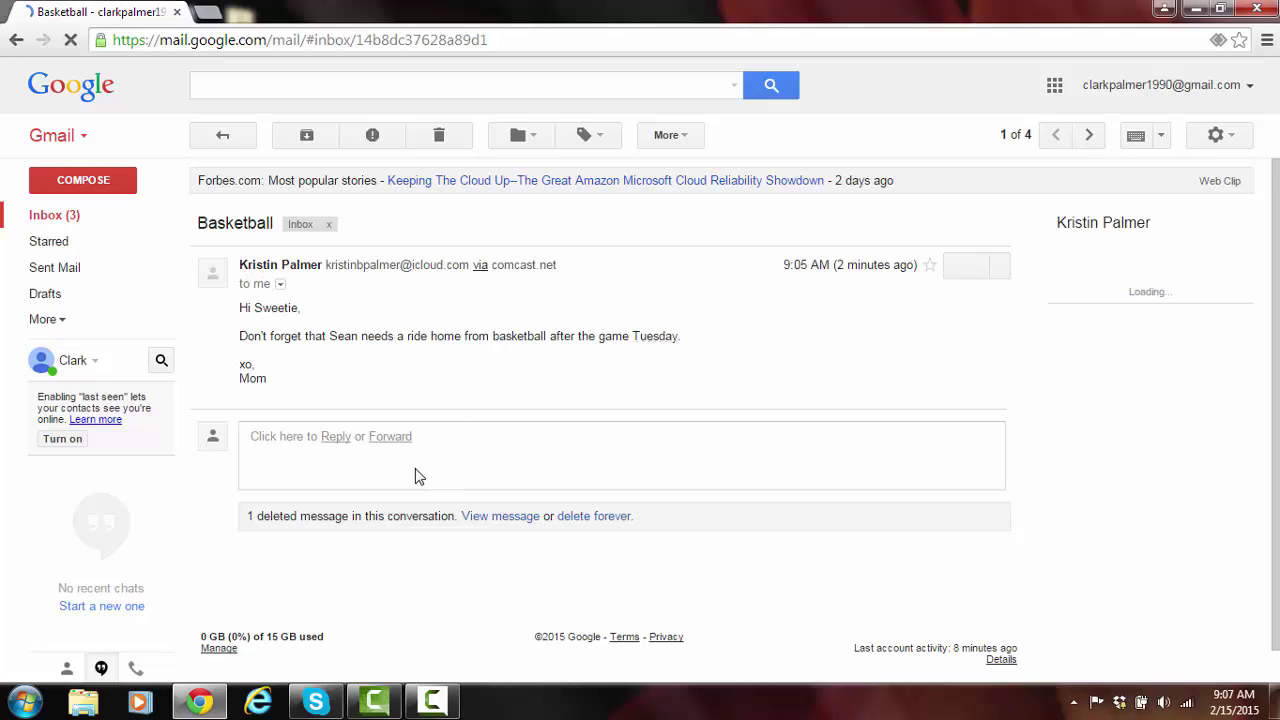
# Reply to the Basketball email with 'I already talked to him, we're all set.' and return to the inbox.
pyautogui.click(376, 466)
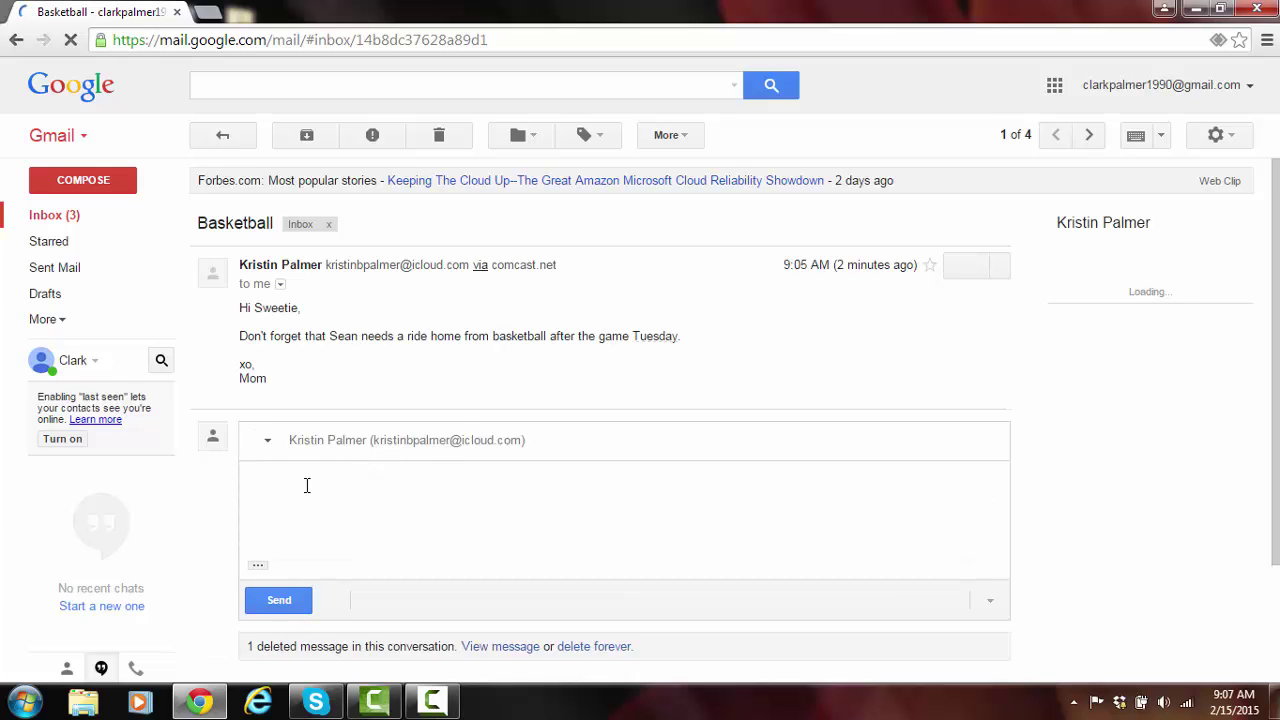
pyautogui.write('I already talked to him')
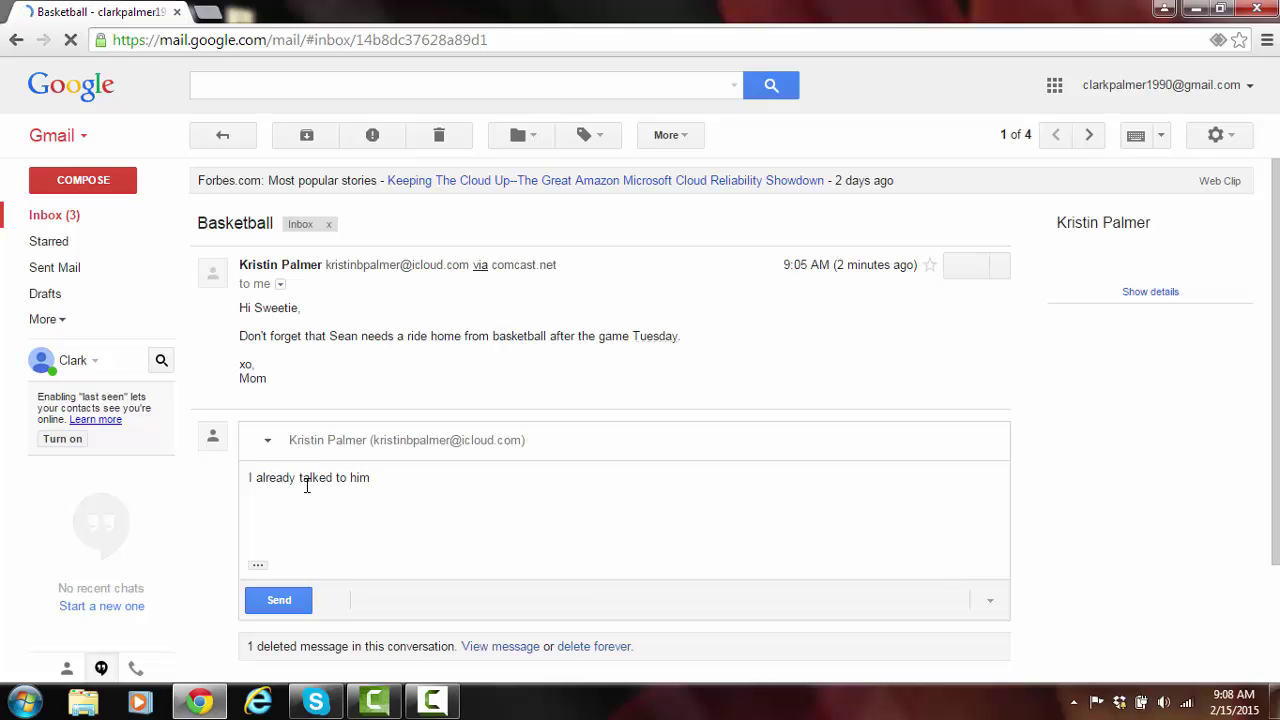
pyautogui.write(", we're all set.")
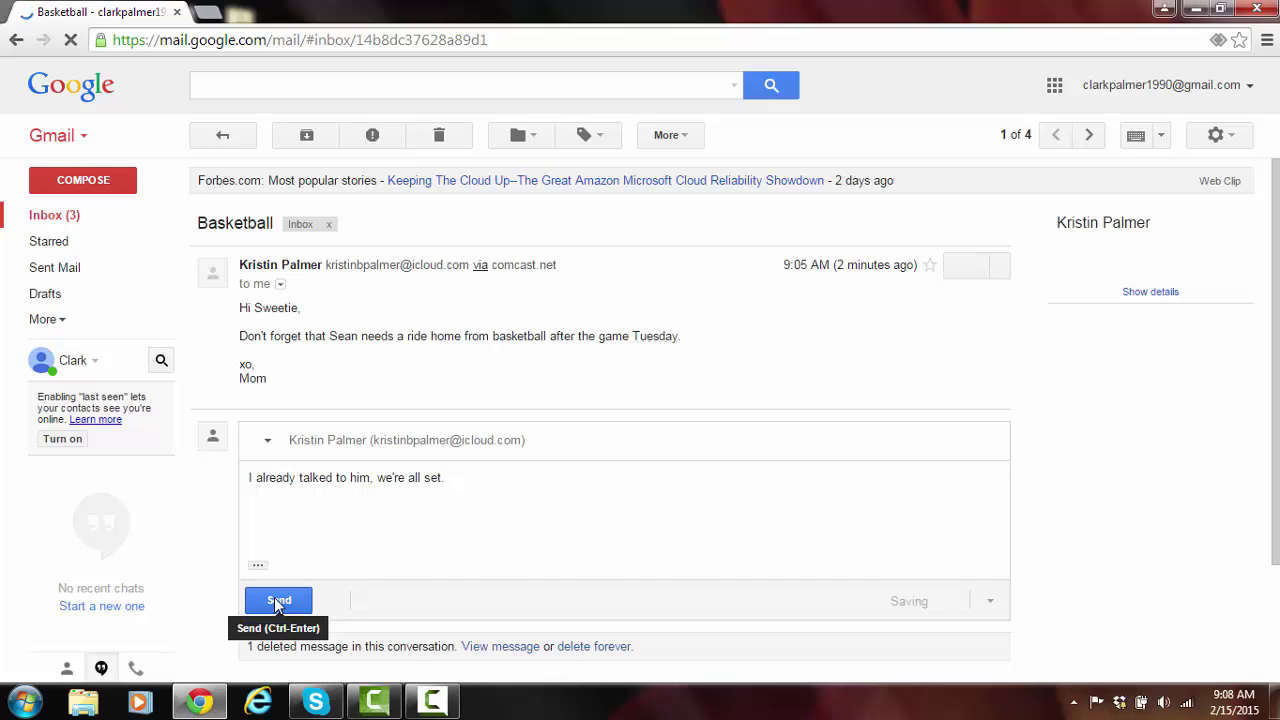
pyautogui.click(275, 600)
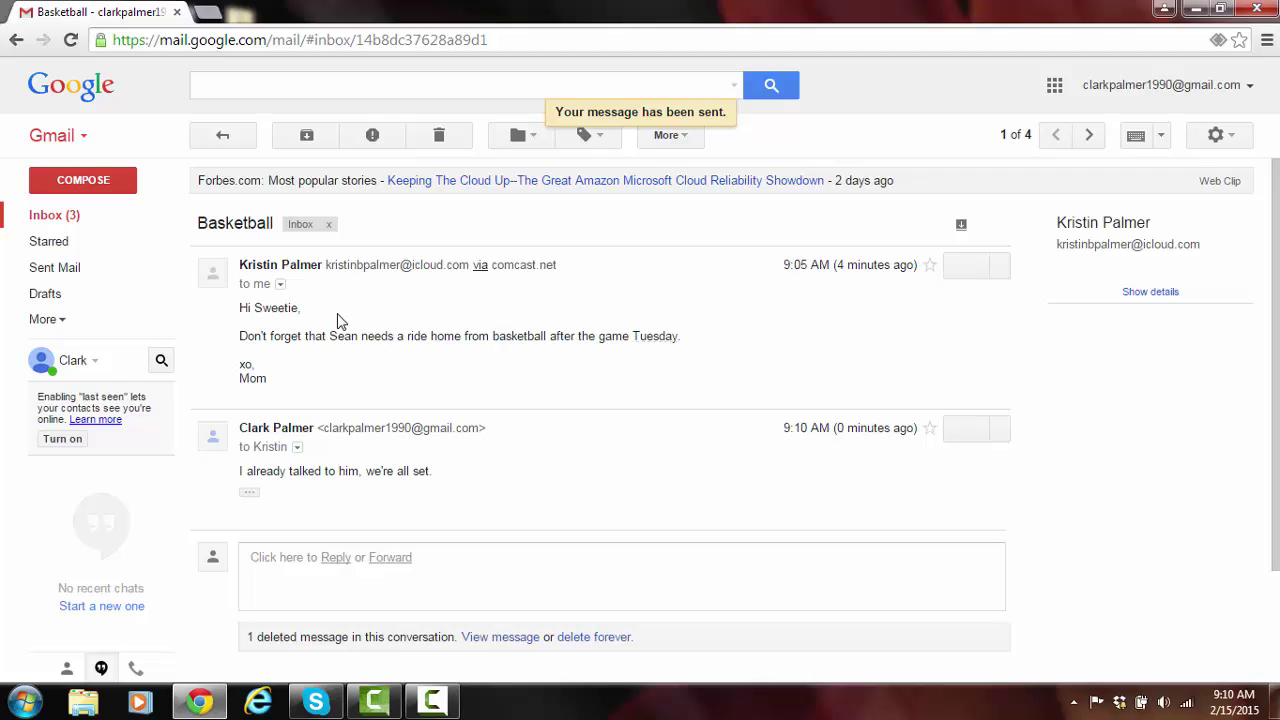
pyautogui.click(224, 146)
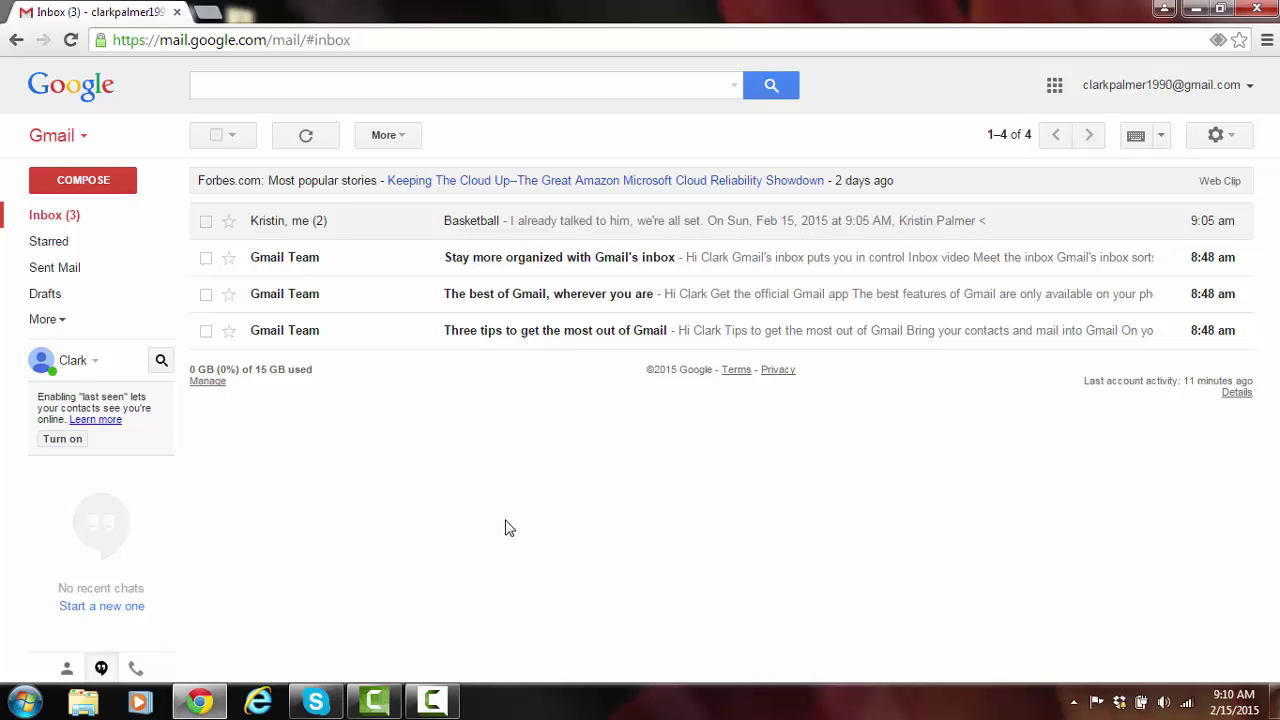
# Start a new blank email with COMPOSE.
pyautogui.click(117, 181)
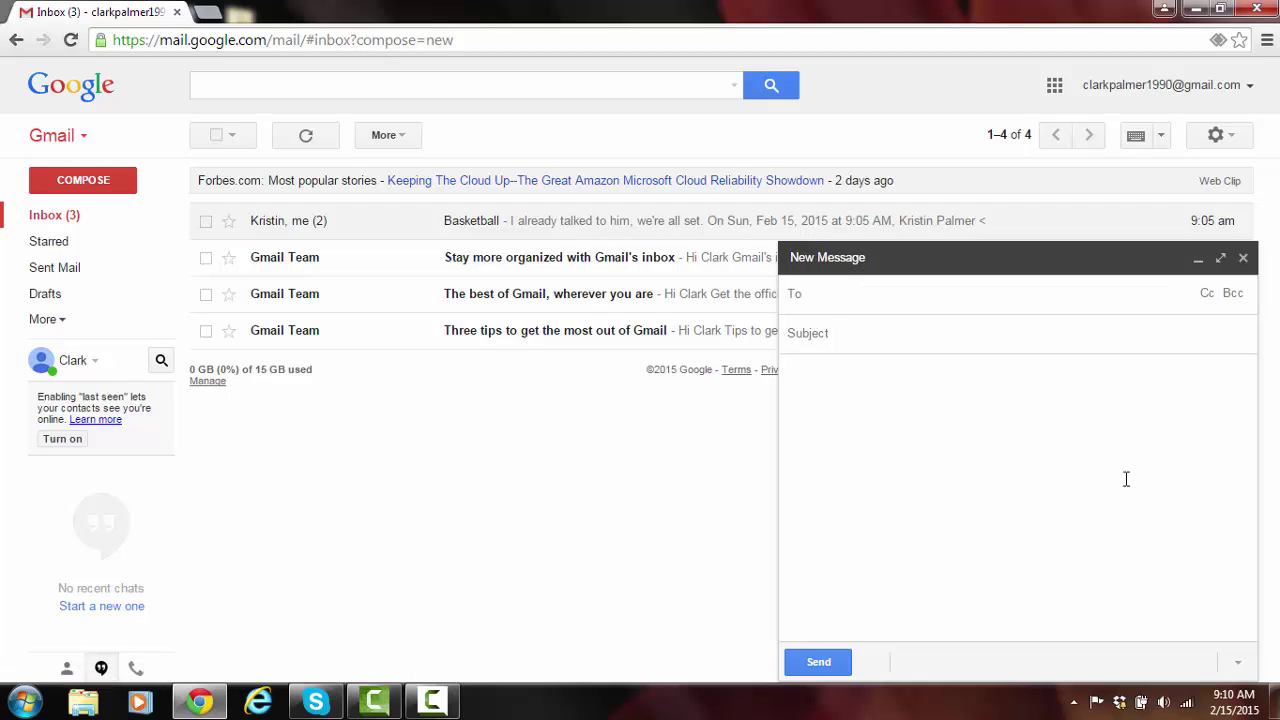
# Expand the new message to full screen and address it to dad with subject 'Math Project'.
pyautogui.click(1222, 260)
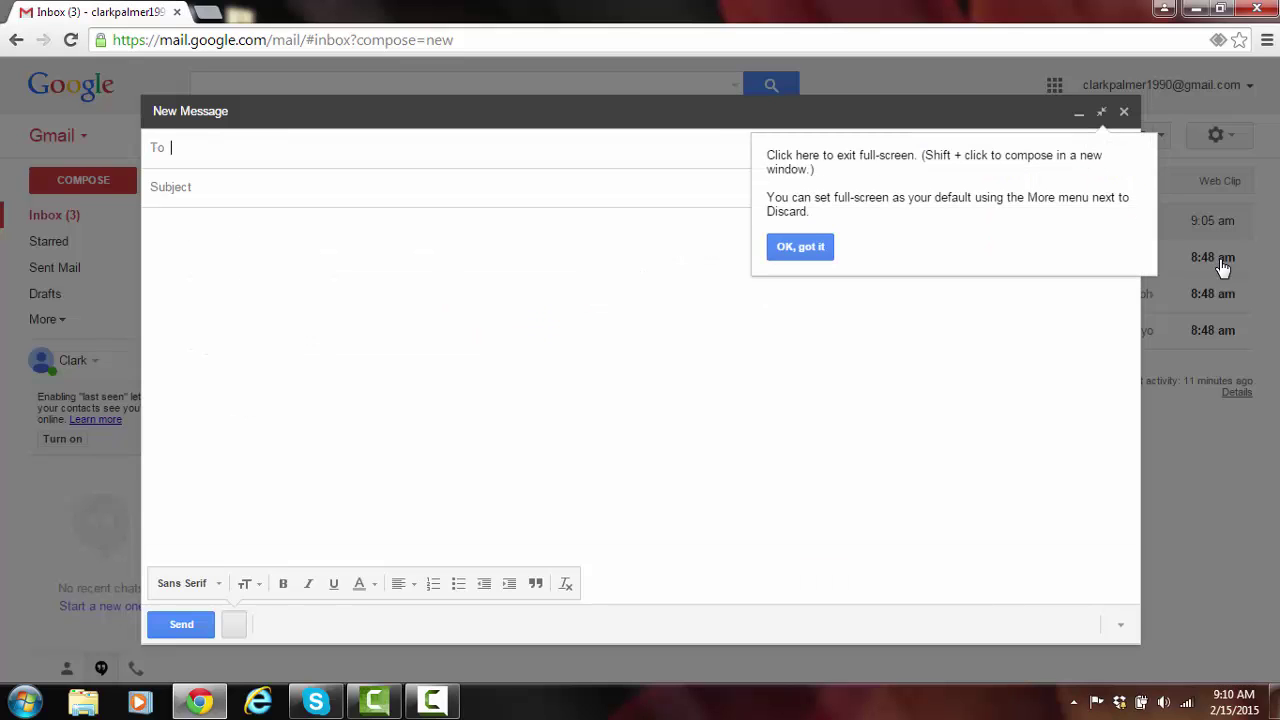
pyautogui.click(811, 246)
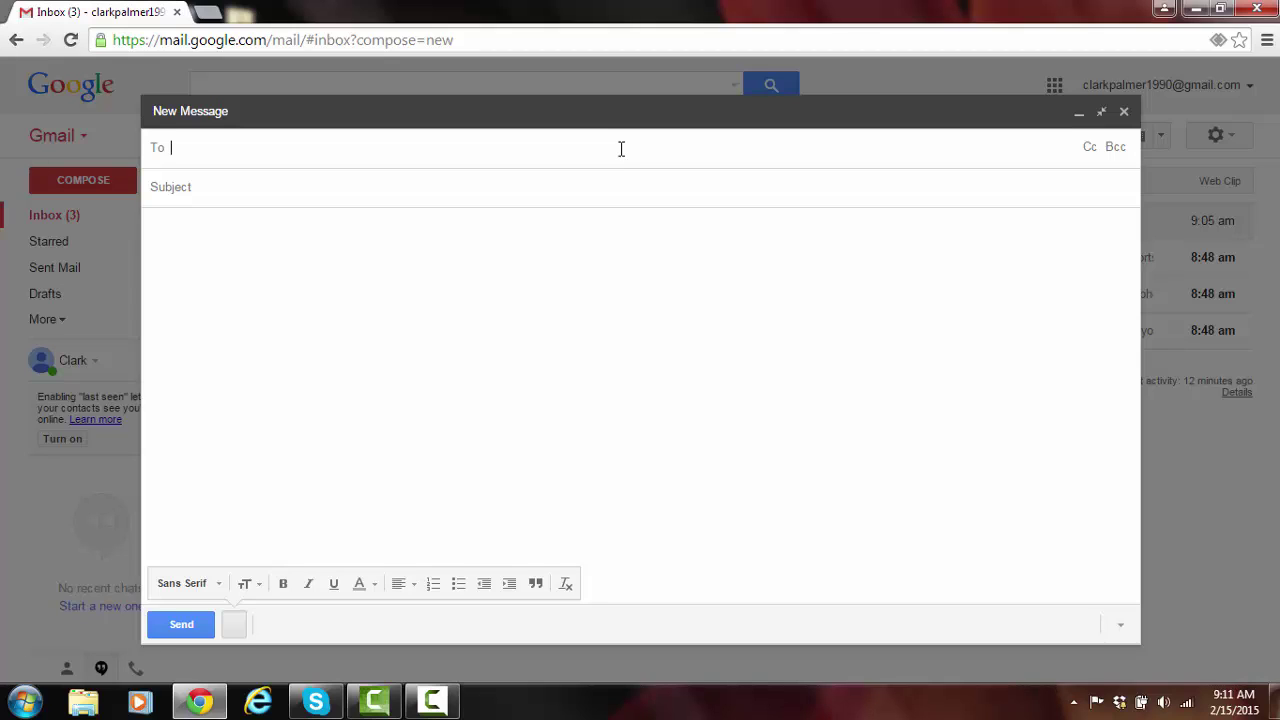
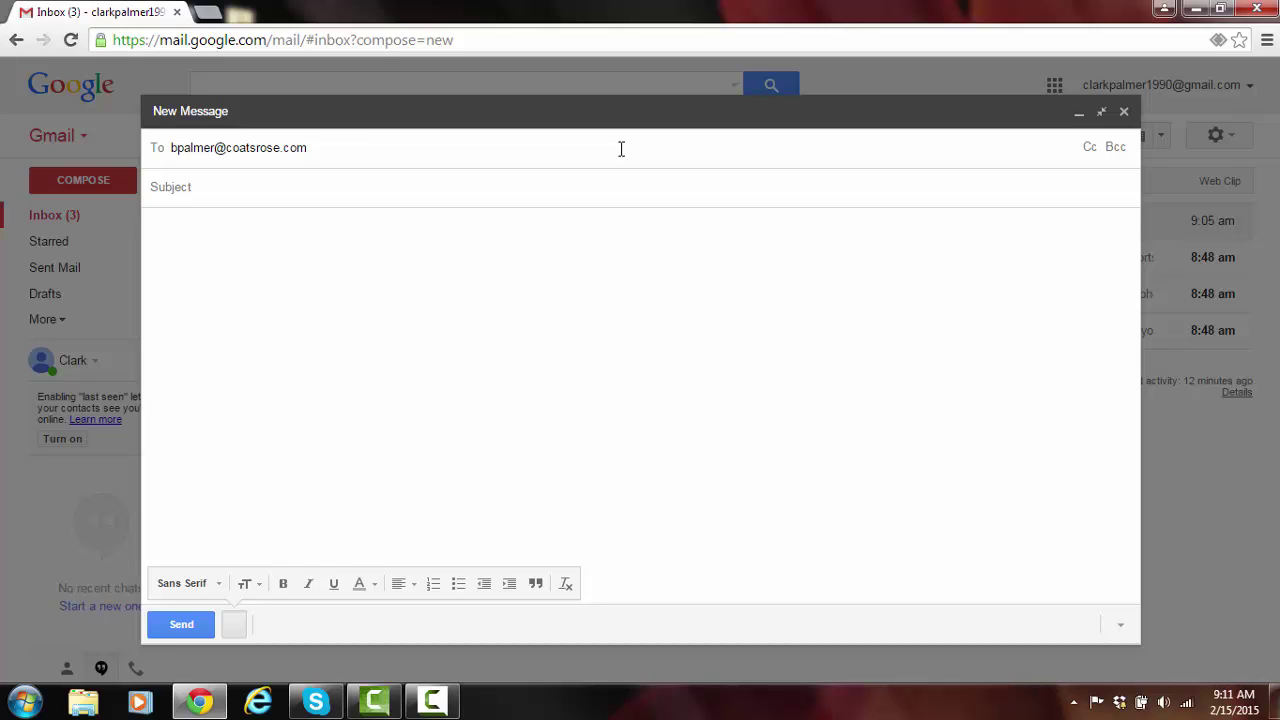
pyautogui.click(602, 186)
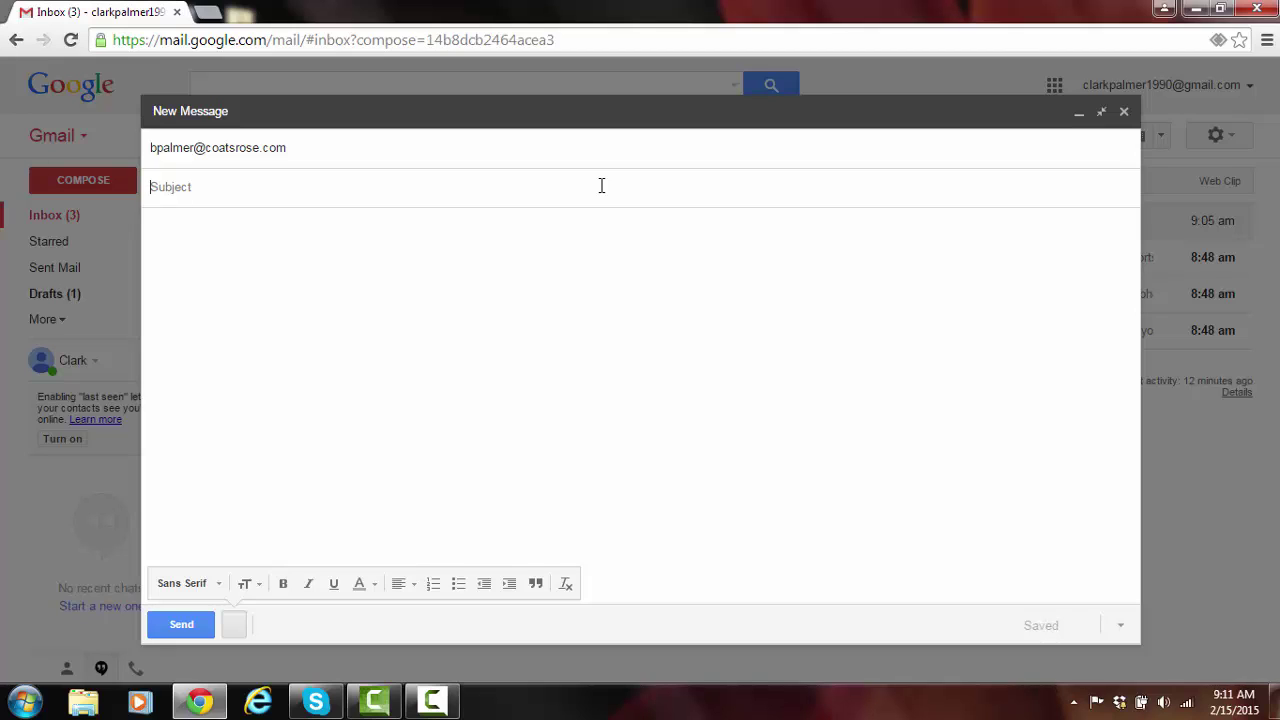
pyautogui.write('Math Project')
# Write the body saying friends are coming over later today for a math project, and send it.
pyautogui.click(582, 229)
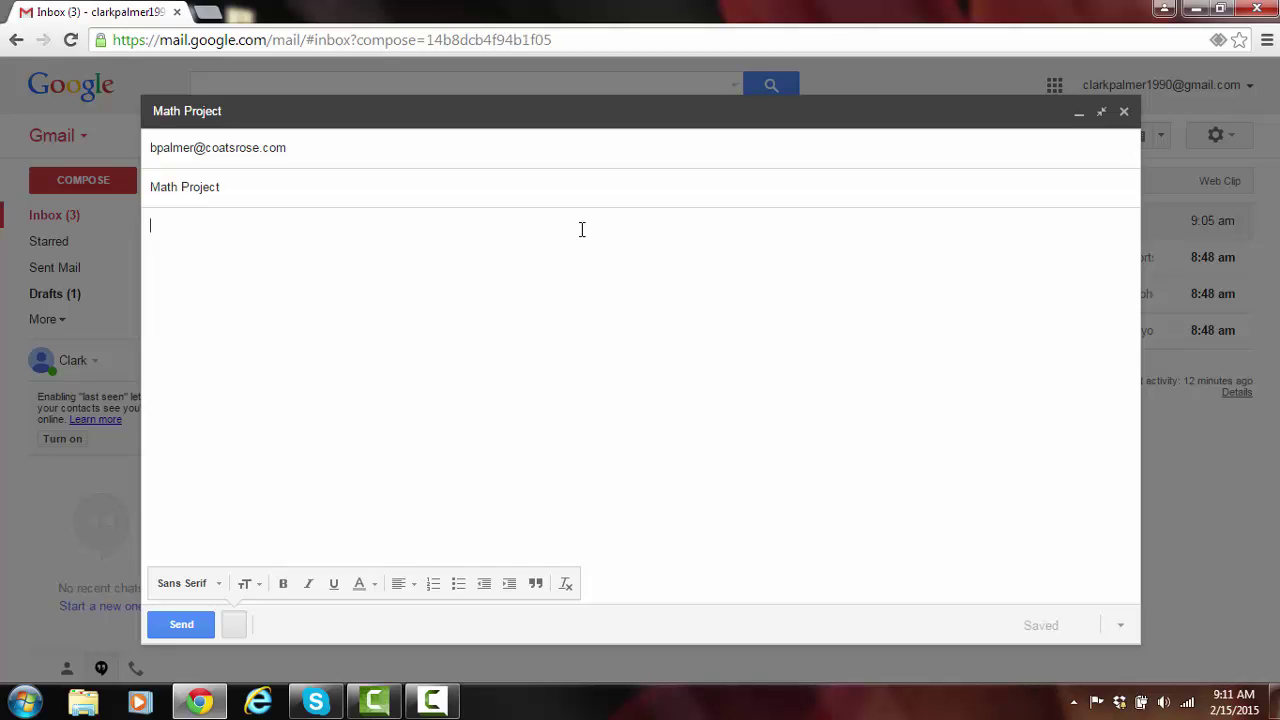
pyautogui.write('Hey dad')
pyautogui.write(',  ')
pyautogui.write('Some of my')
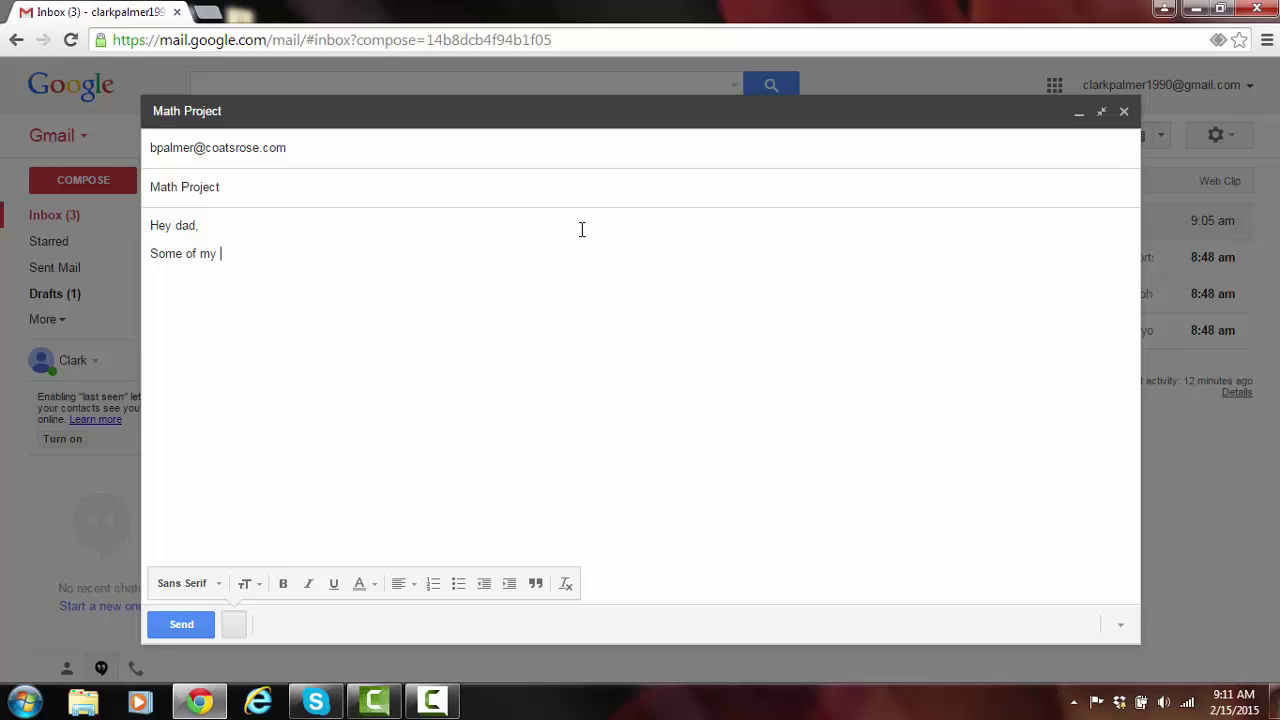
pyautogui.write(' friends will be coming o')
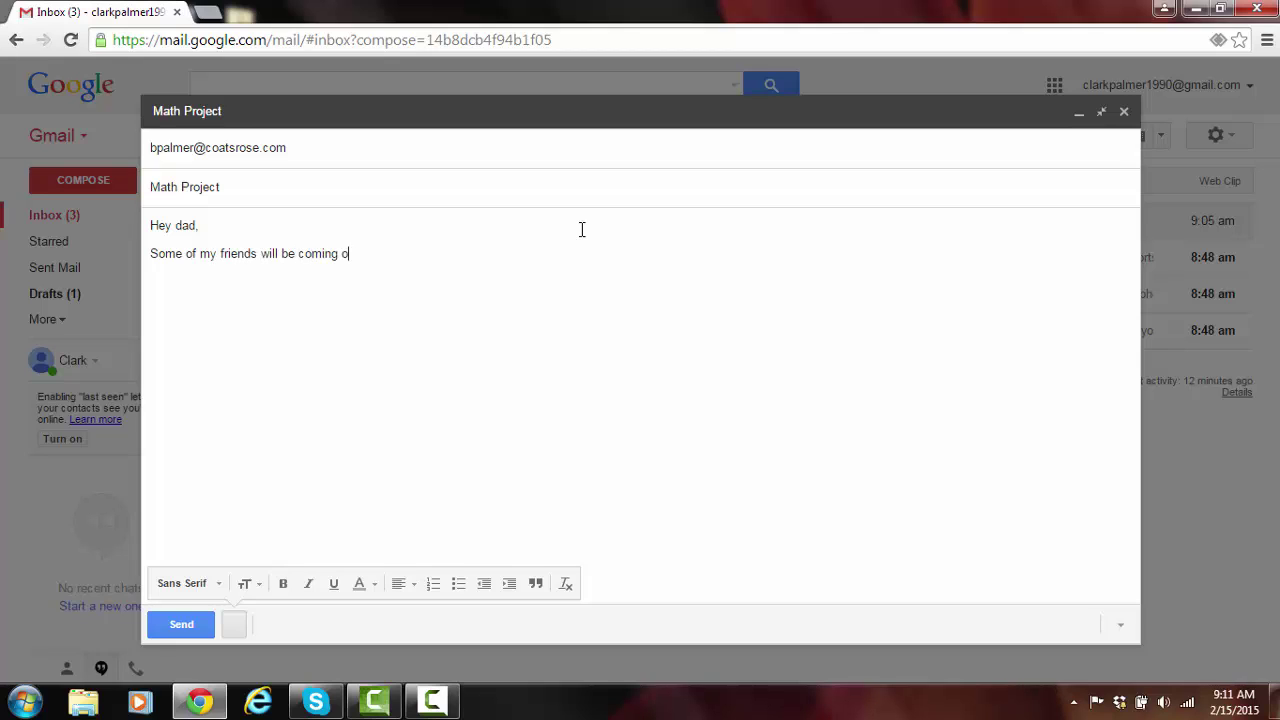
pyautogui.write('ver later today to work on ')
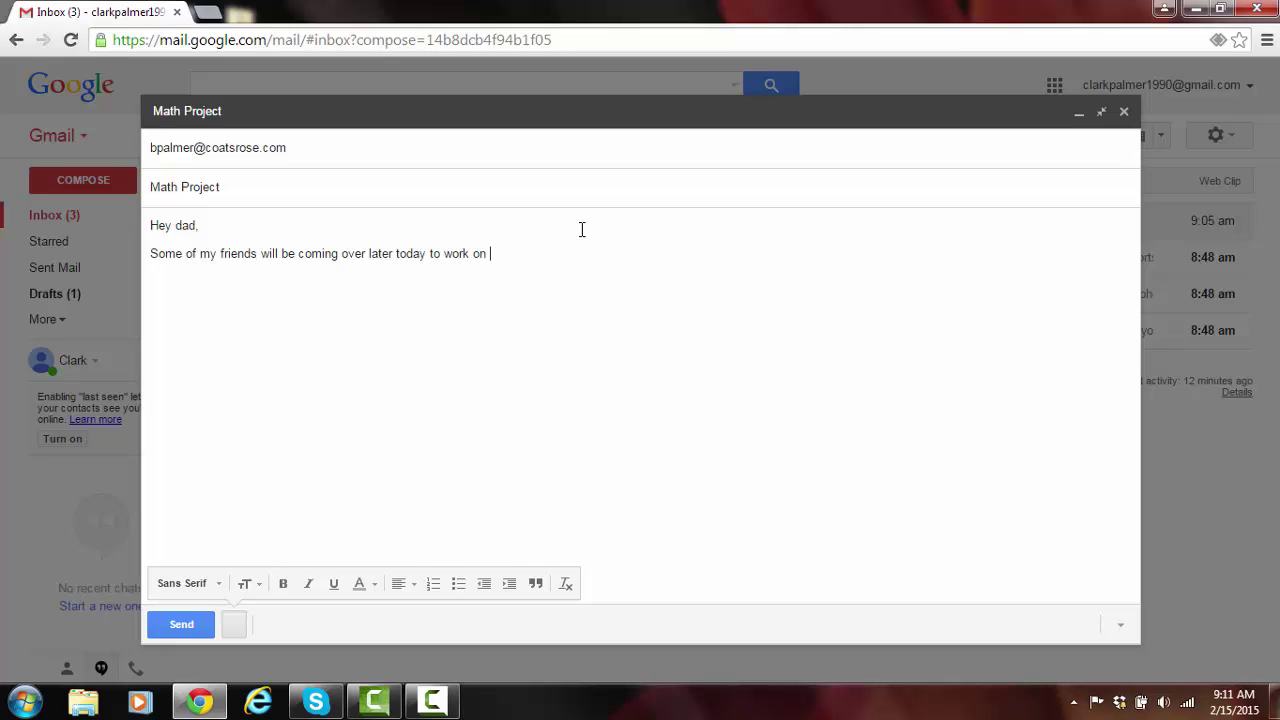
pyautogui.write('a math project. Soung')
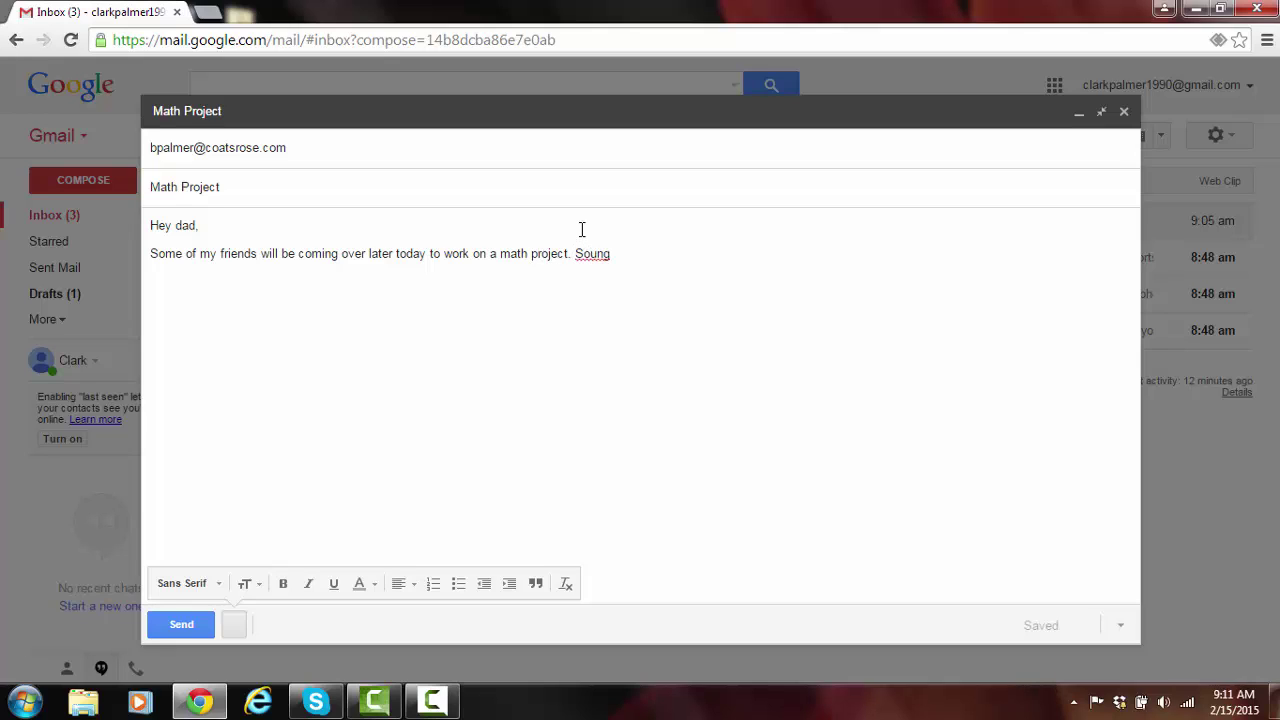
pyautogui.press('BackSpace')
pyautogui.press('BackSpace')
pyautogui.write('d good?')
pyautogui.click(176, 628)
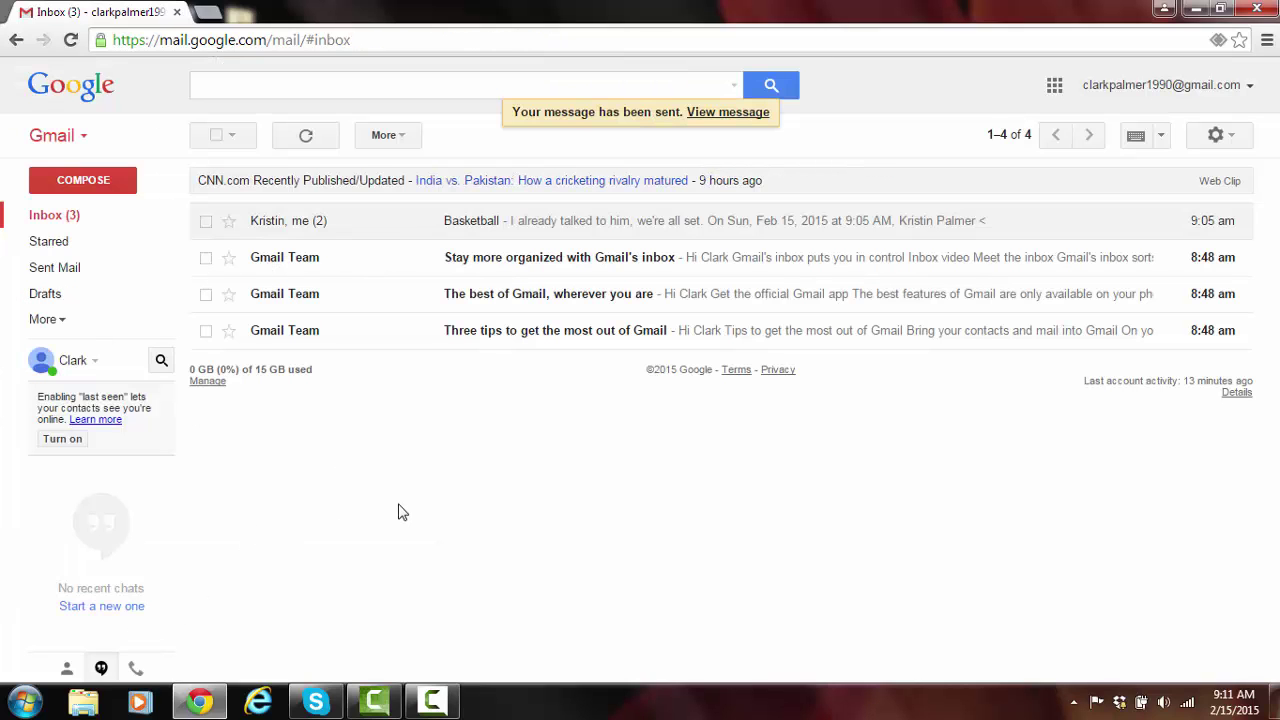
# Review the Sent Mail folder, then go back to the inbox.
pyautogui.click(92, 271)
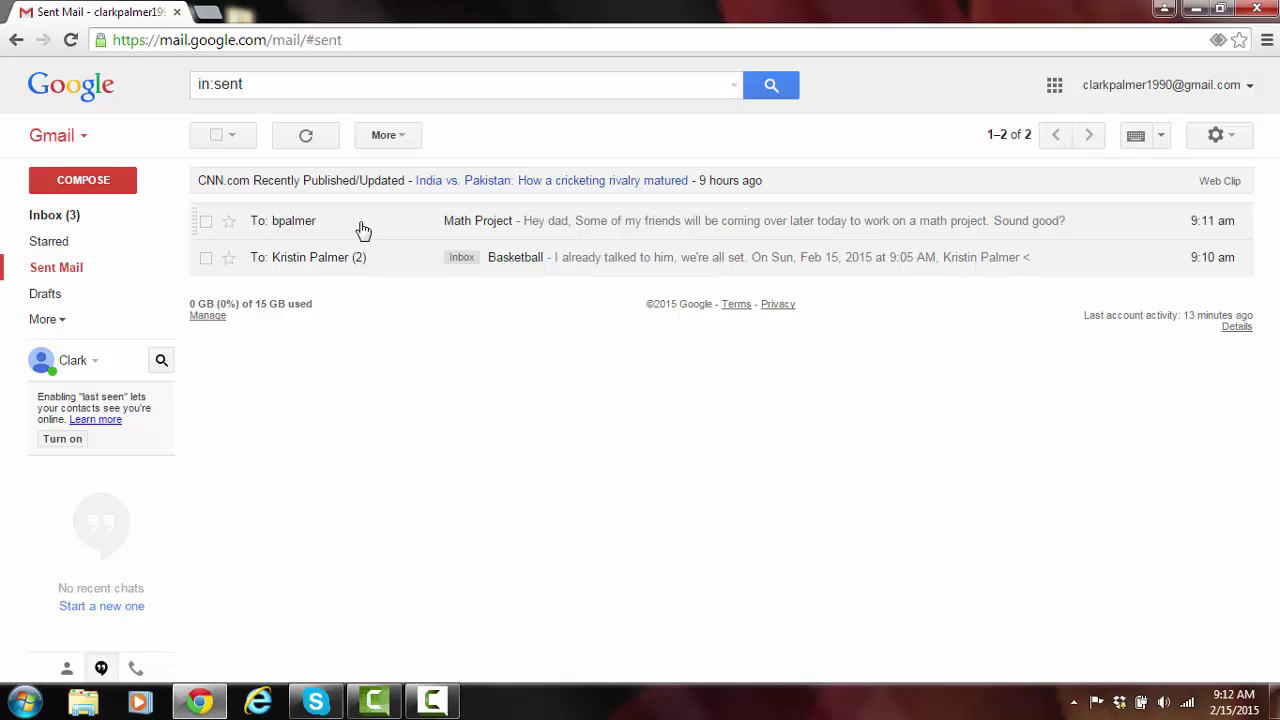
pyautogui.click(99, 220)
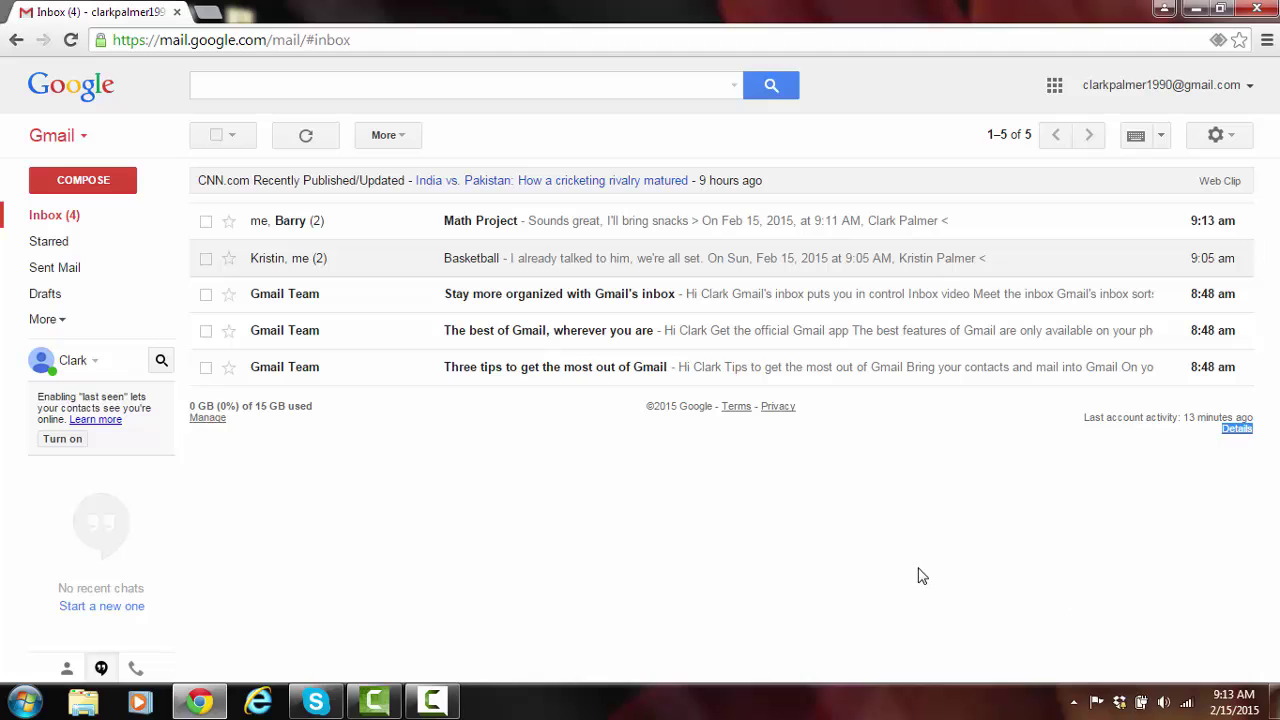
# Read the Math Project reply about bringing snacks, then go back to the inbox.
pyautogui.click(405, 229)
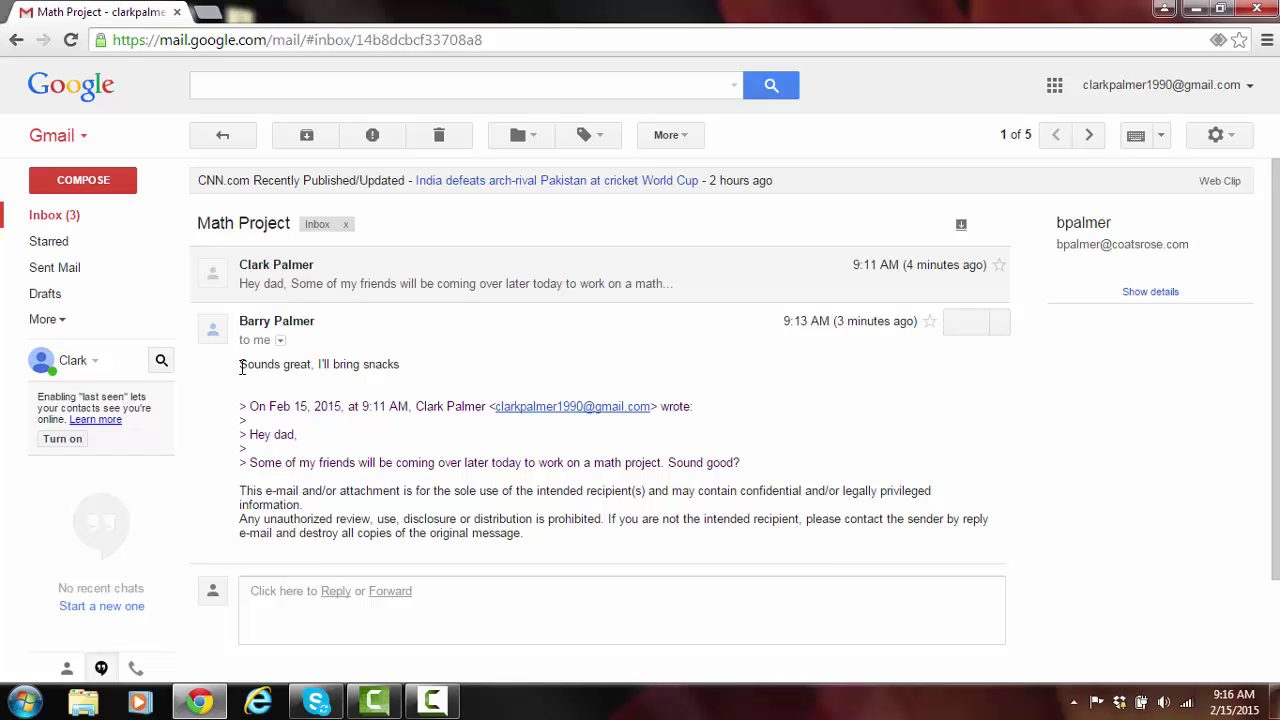
pyautogui.click(226, 136)
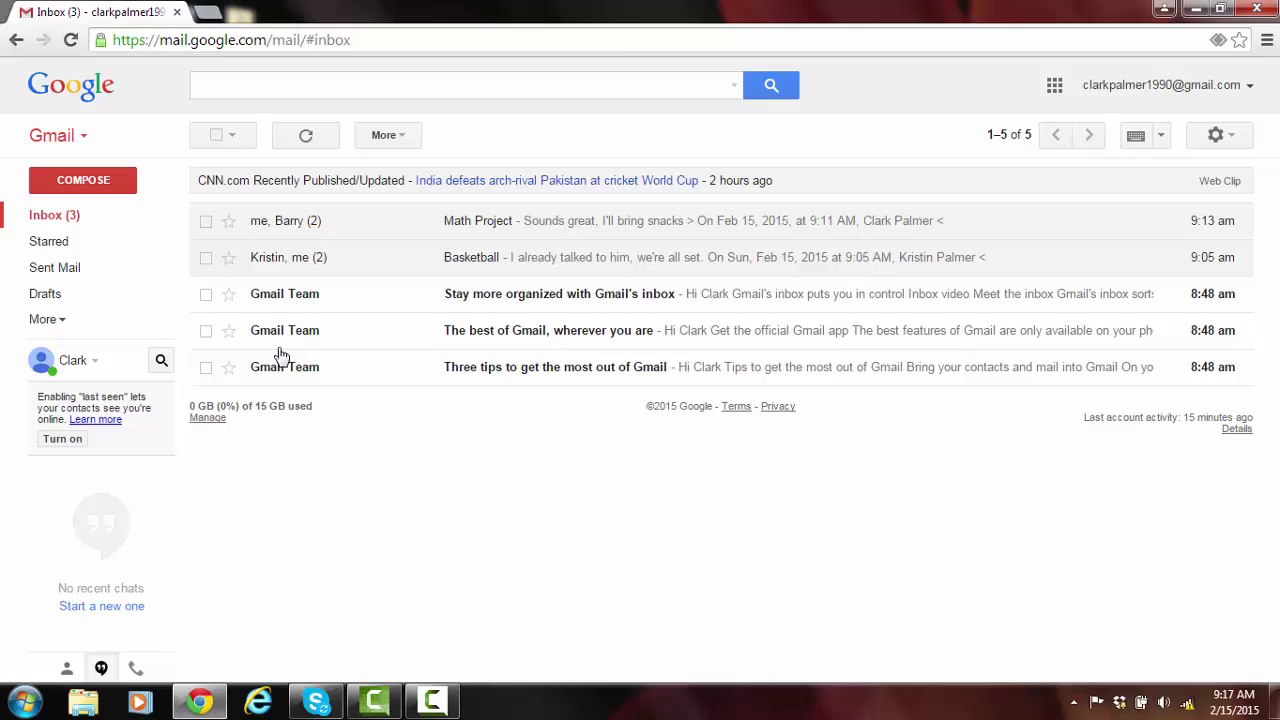
# Start a full-screen new email addressed to two suggested contacts.
pyautogui.click(83, 180)
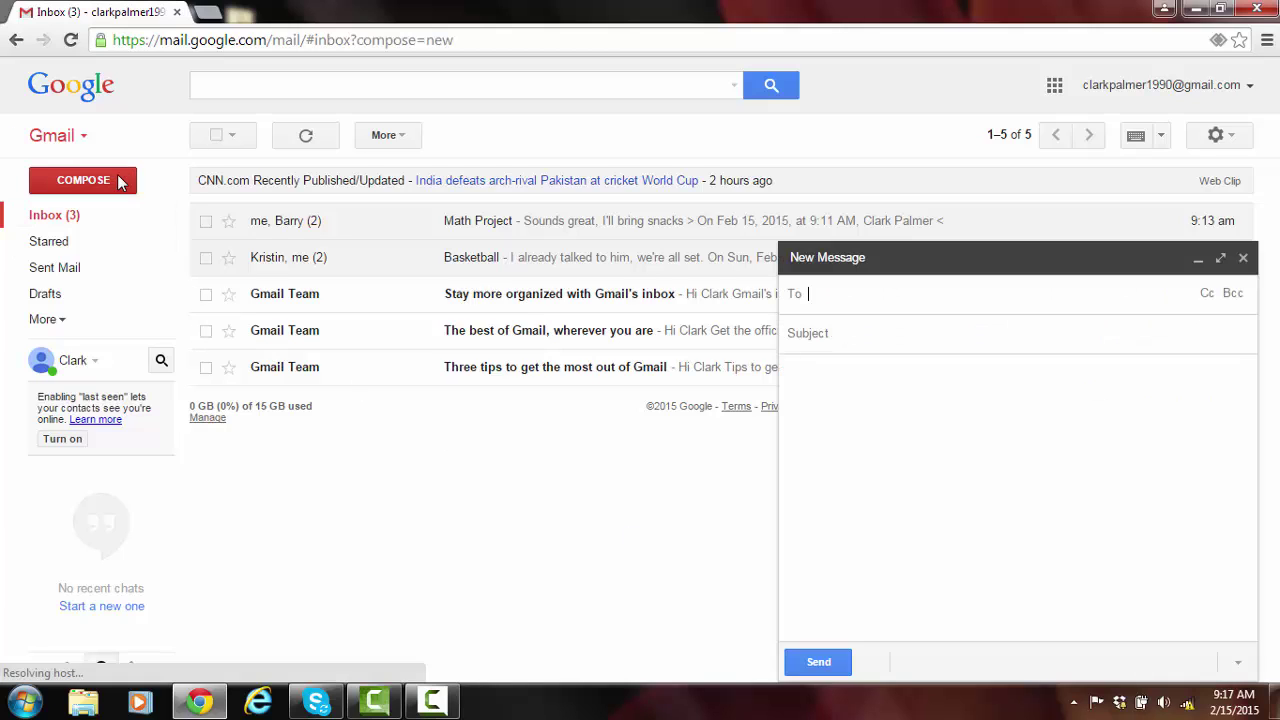
pyautogui.click(1221, 260)
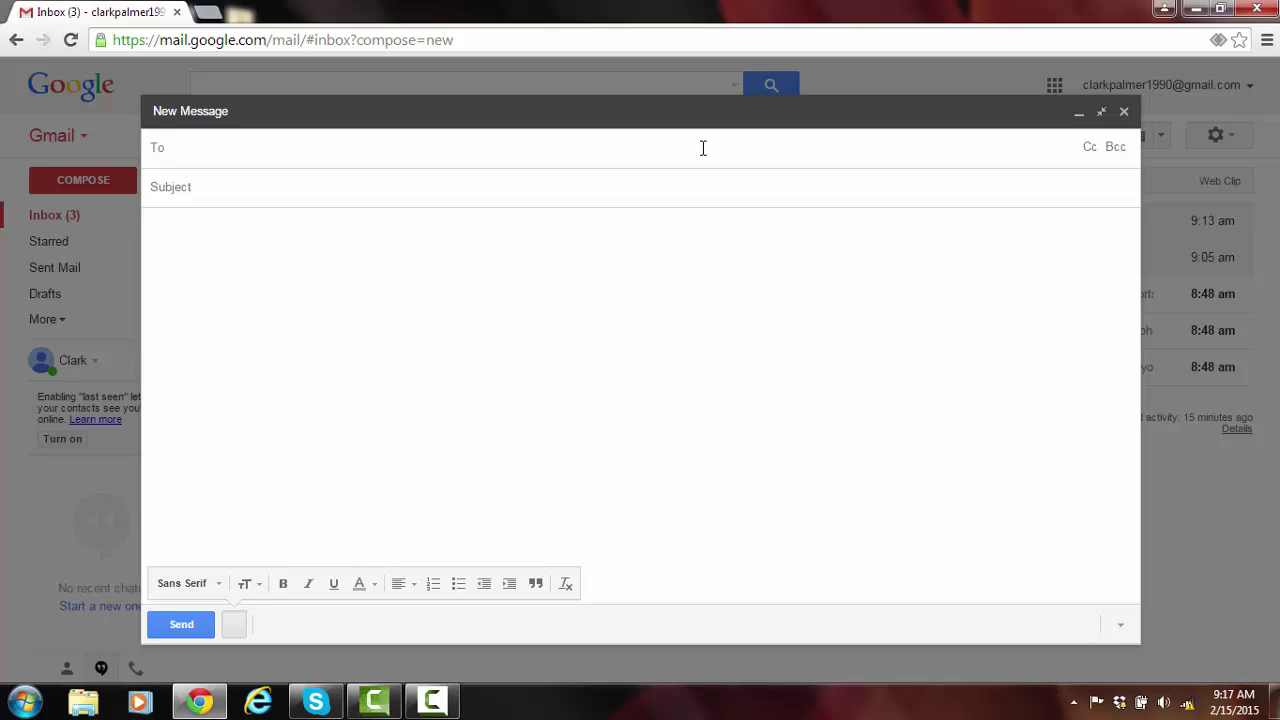
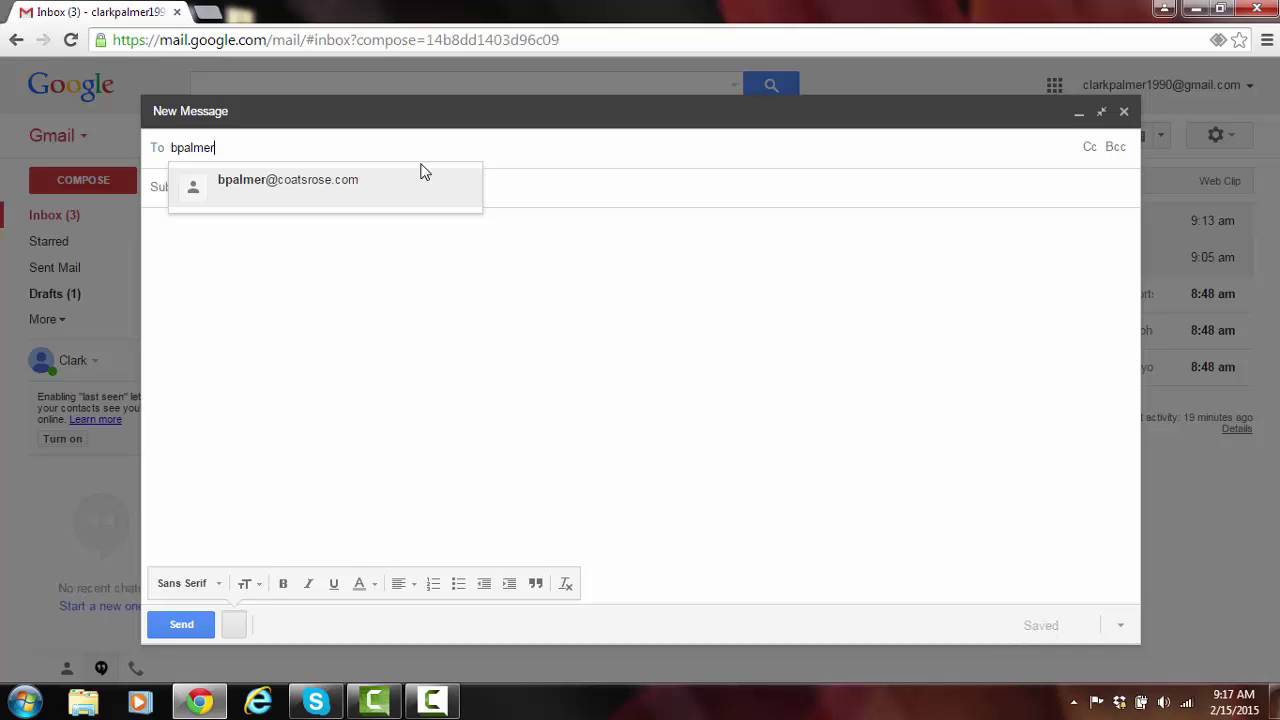
pyautogui.click(286, 191)
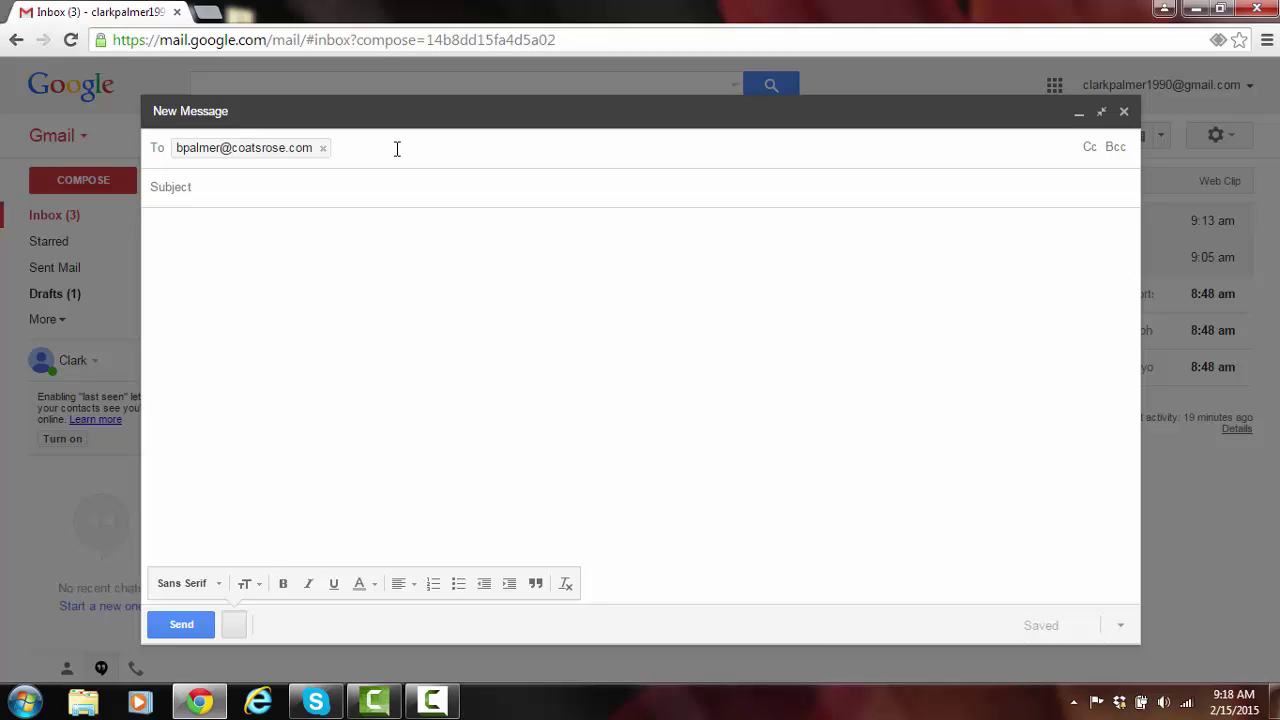
pyautogui.write('palmer')
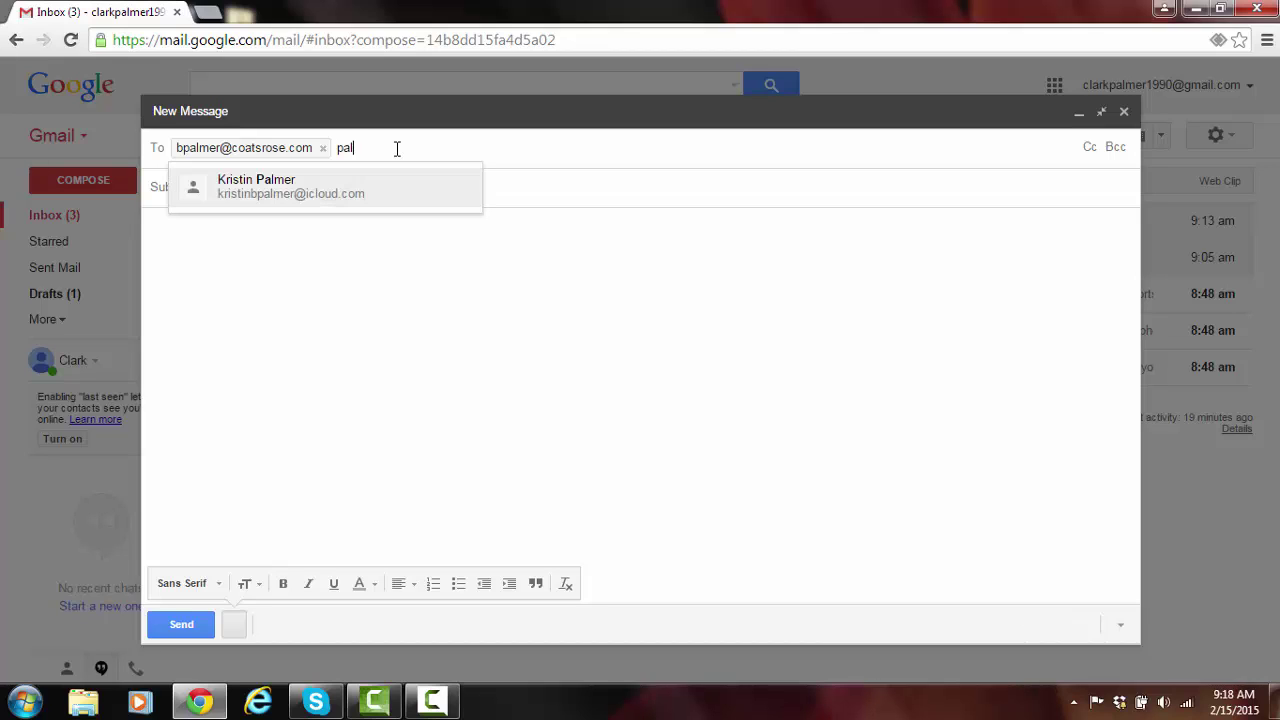
pyautogui.click(347, 189)
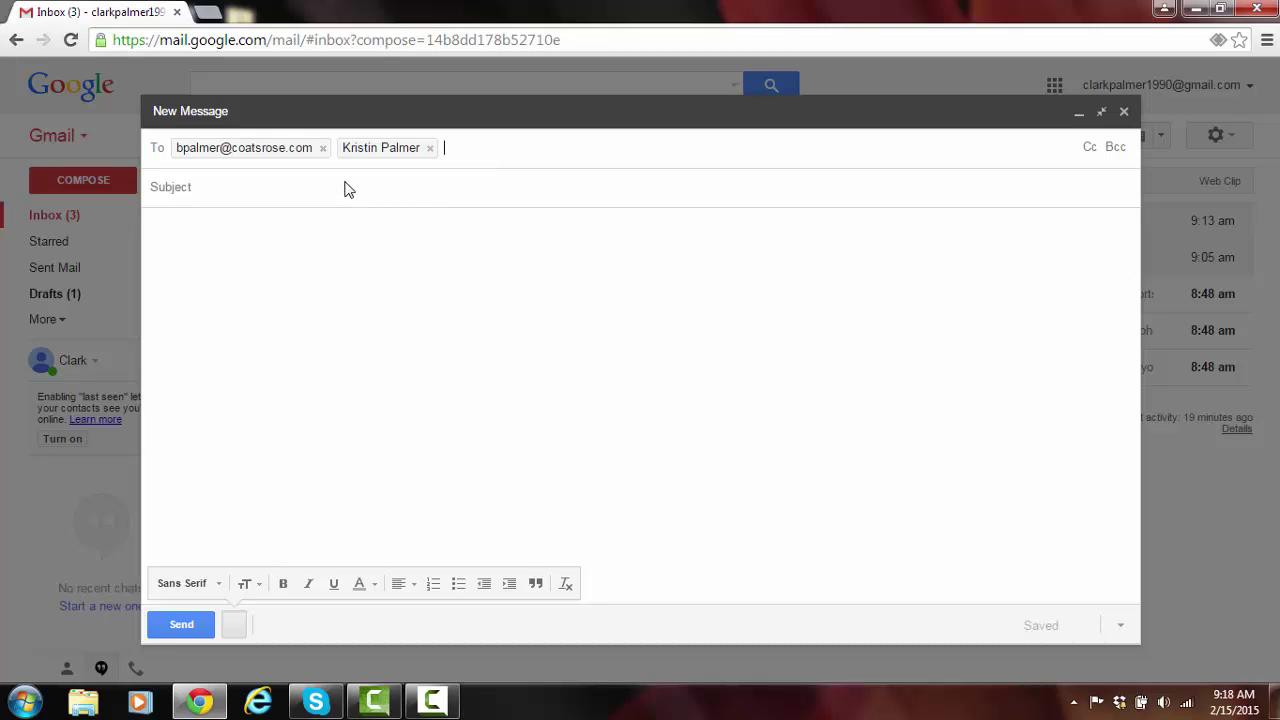
# Enter subject 'My Car' and body 'Recently my car has been making a funny noise. What should I do?'.
pyautogui.click(346, 185)
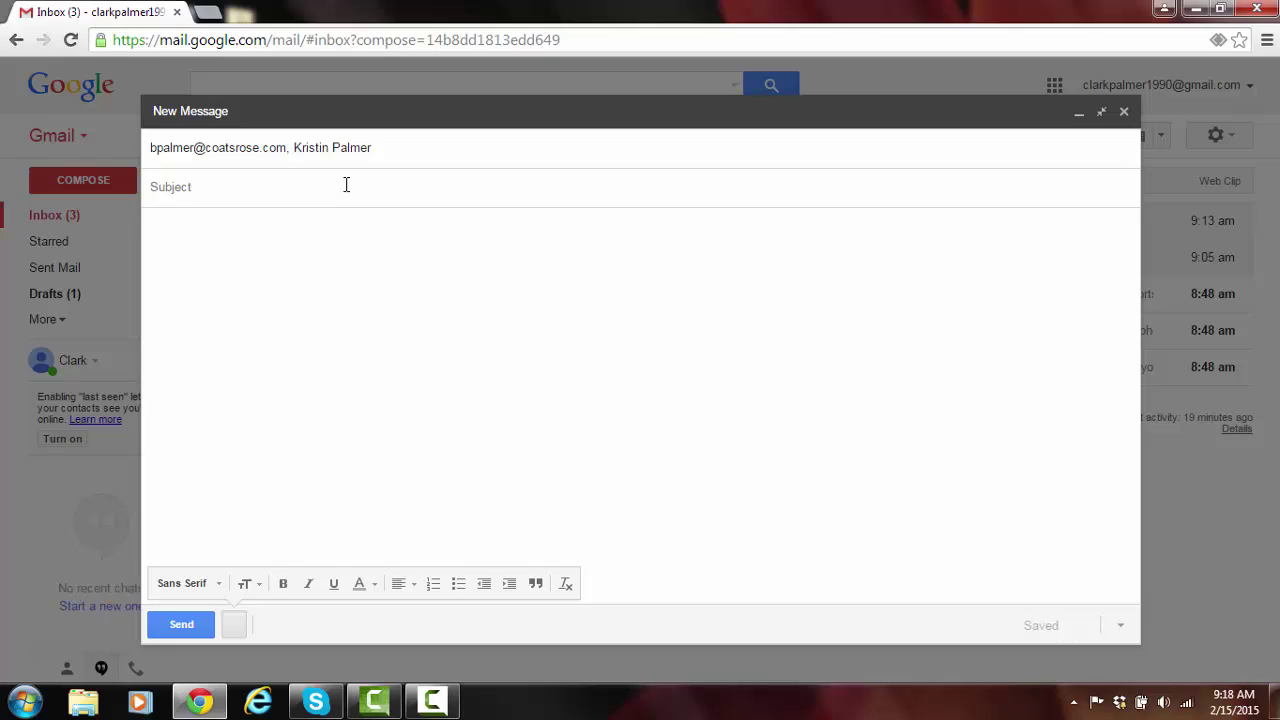
pyautogui.write('My Car')
pyautogui.click(340, 249)
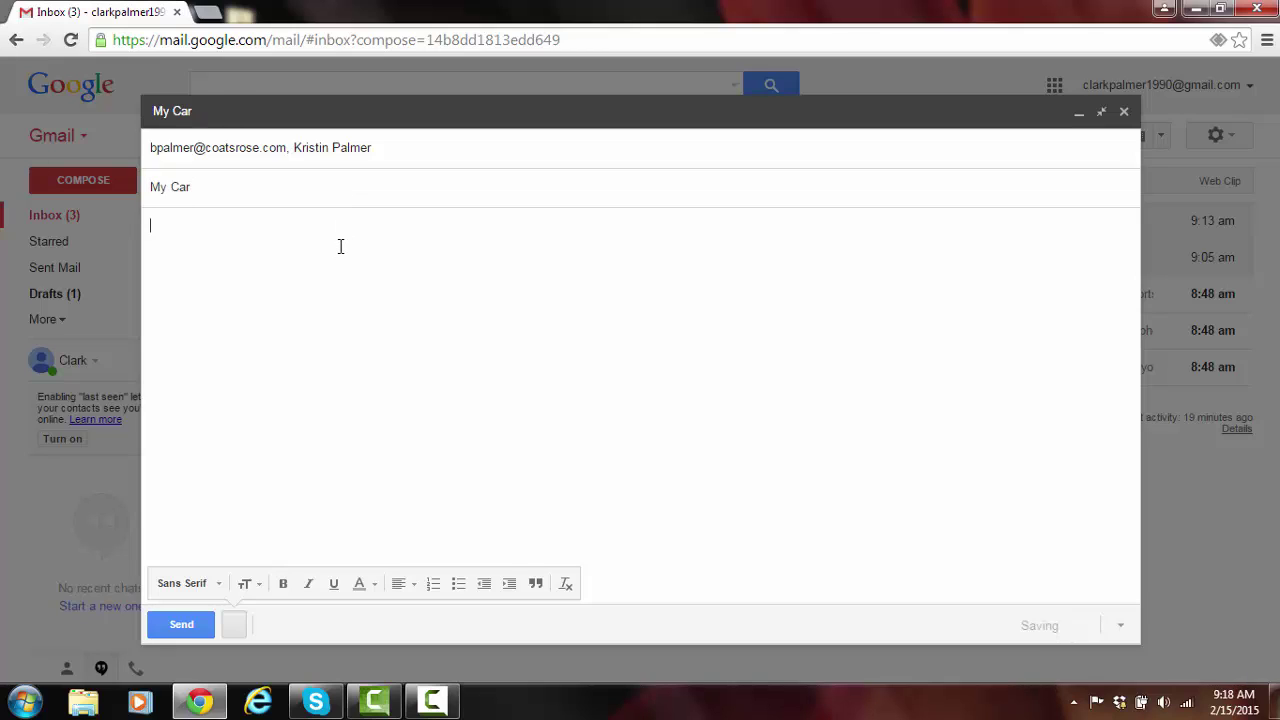
pyautogui.write('Recently ')
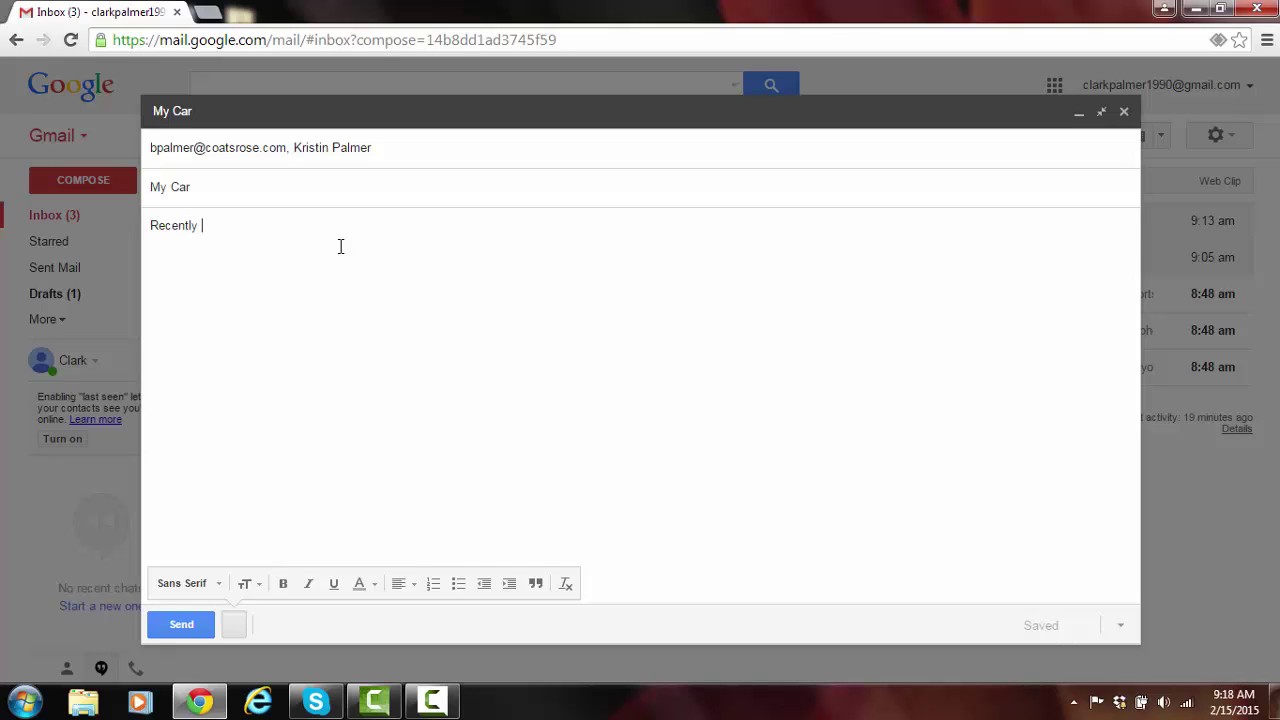
pyautogui.write('my car has been maki')
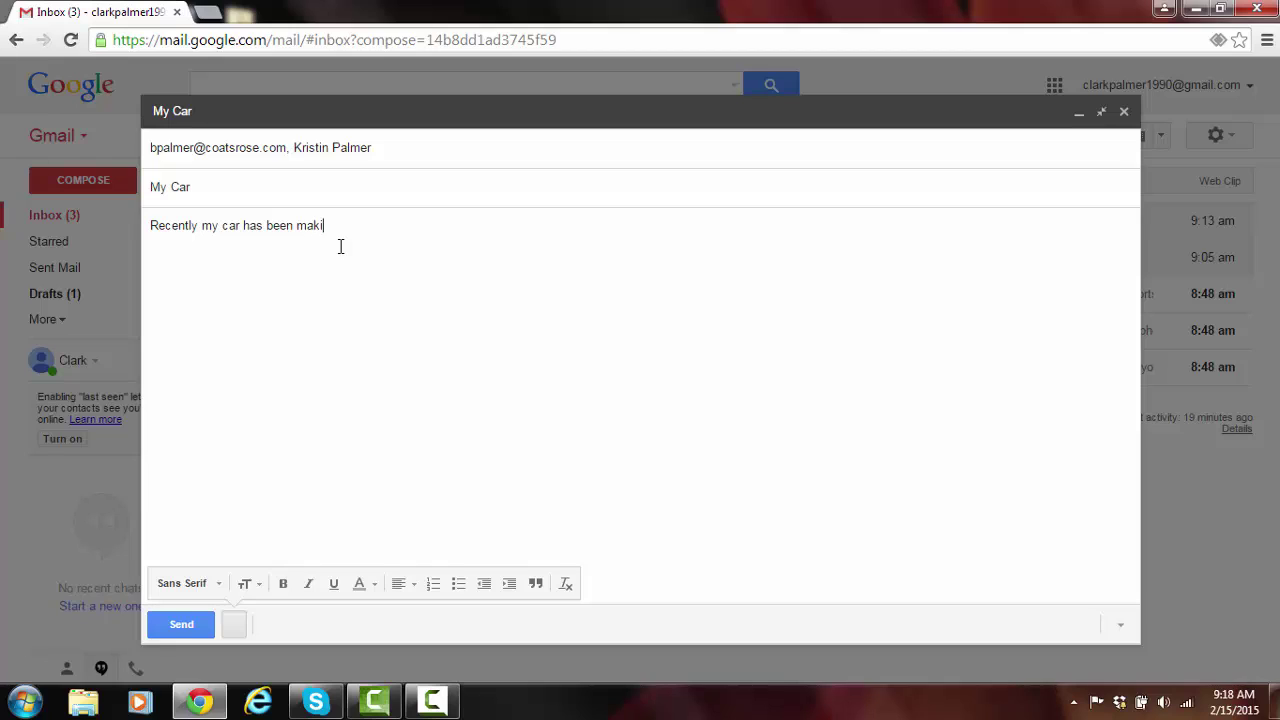
pyautogui.write('ng a funny noise. What should I do?')
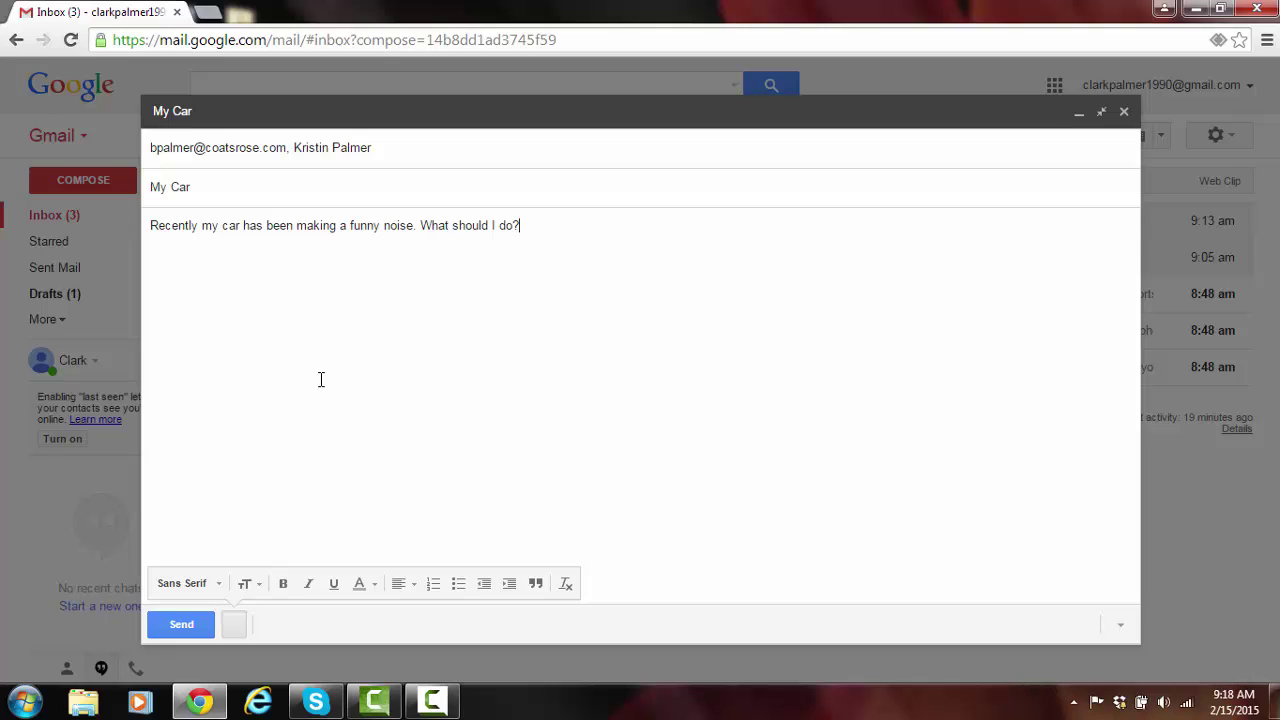
# Send the My Car email and open a new full-screen message.
pyautogui.click(198, 624)
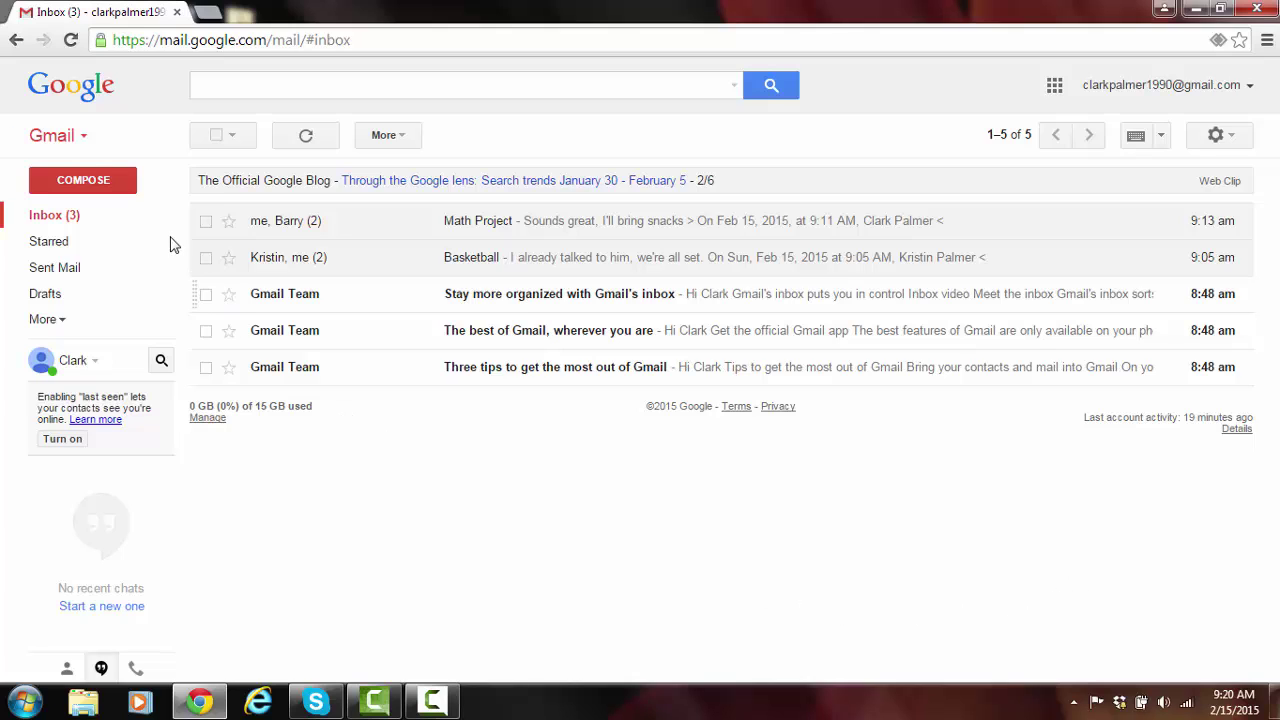
pyautogui.click(132, 194)
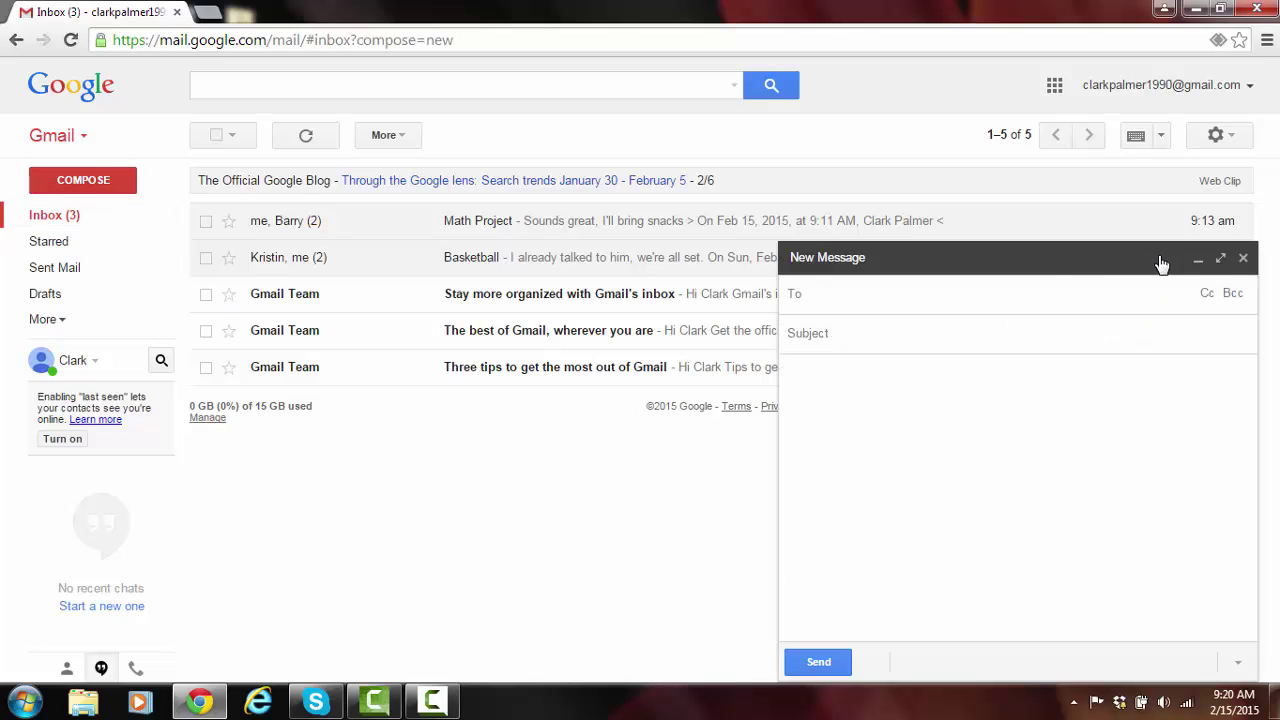
pyautogui.click(1221, 259)
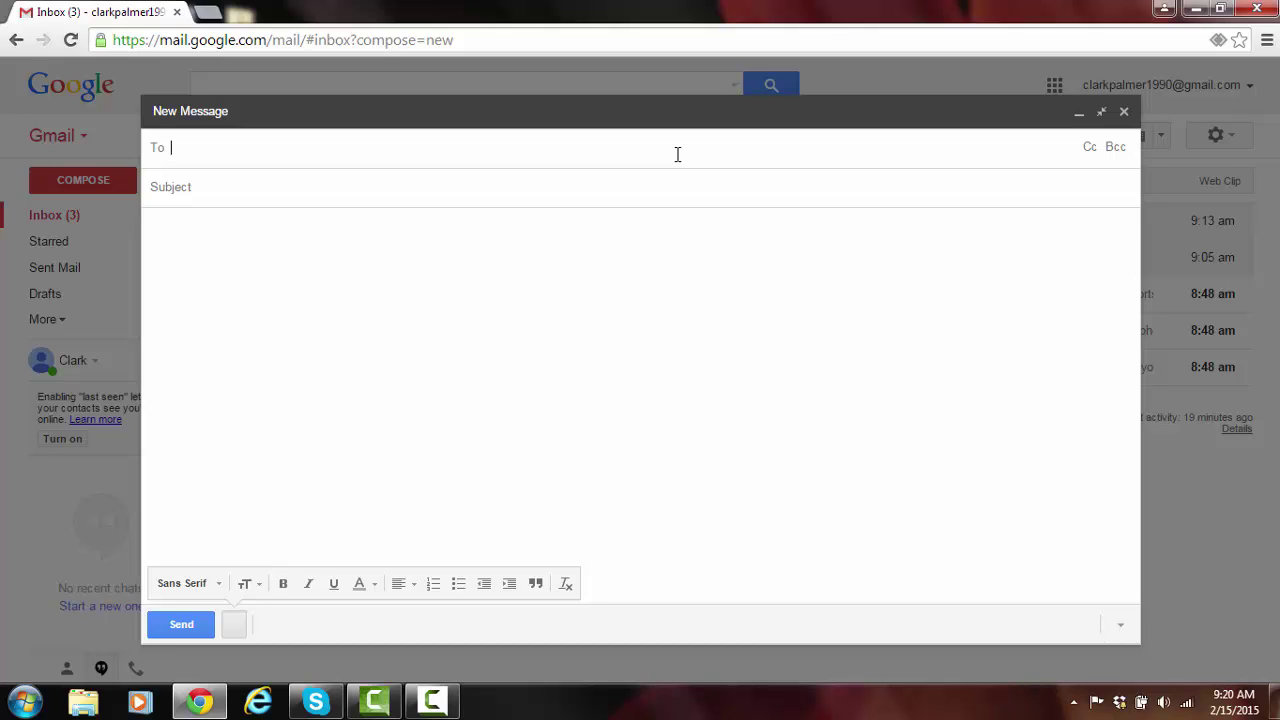
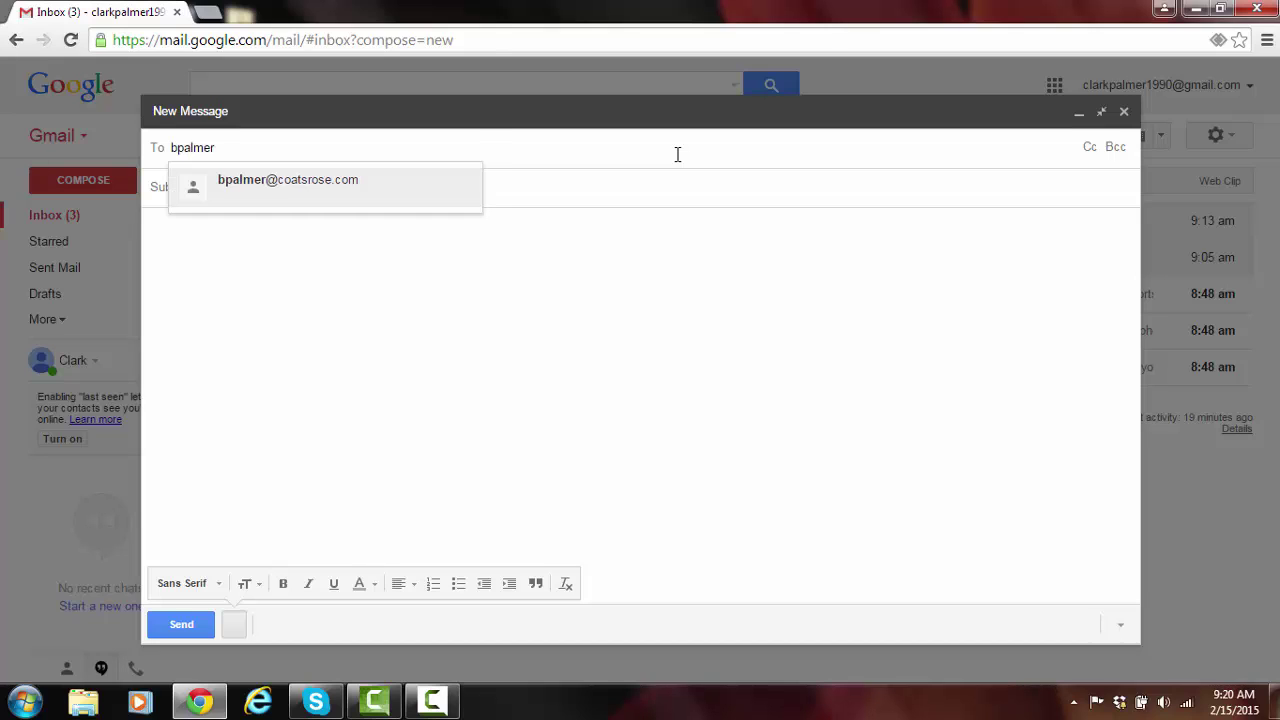
# Address the new message to two suggested contacts plus a typed Gmail address.
pyautogui.press('Return')
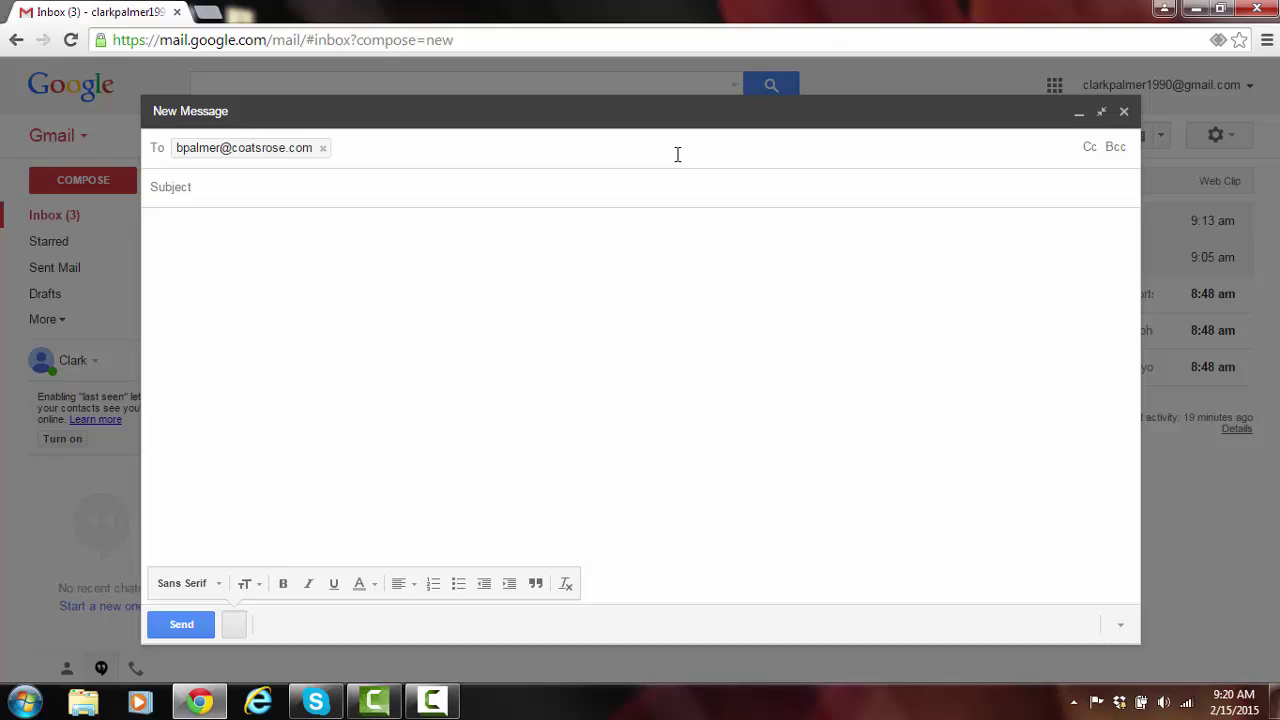
pyautogui.write('palmer')
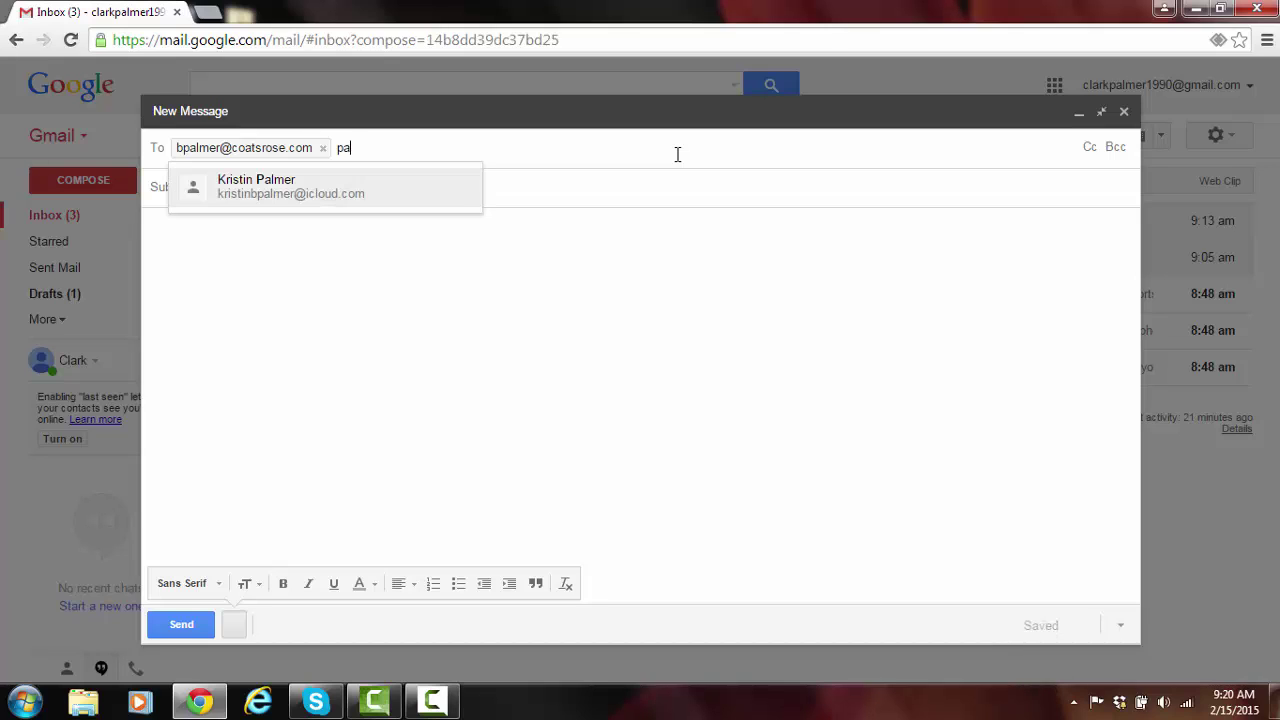
pyautogui.click(437, 190)
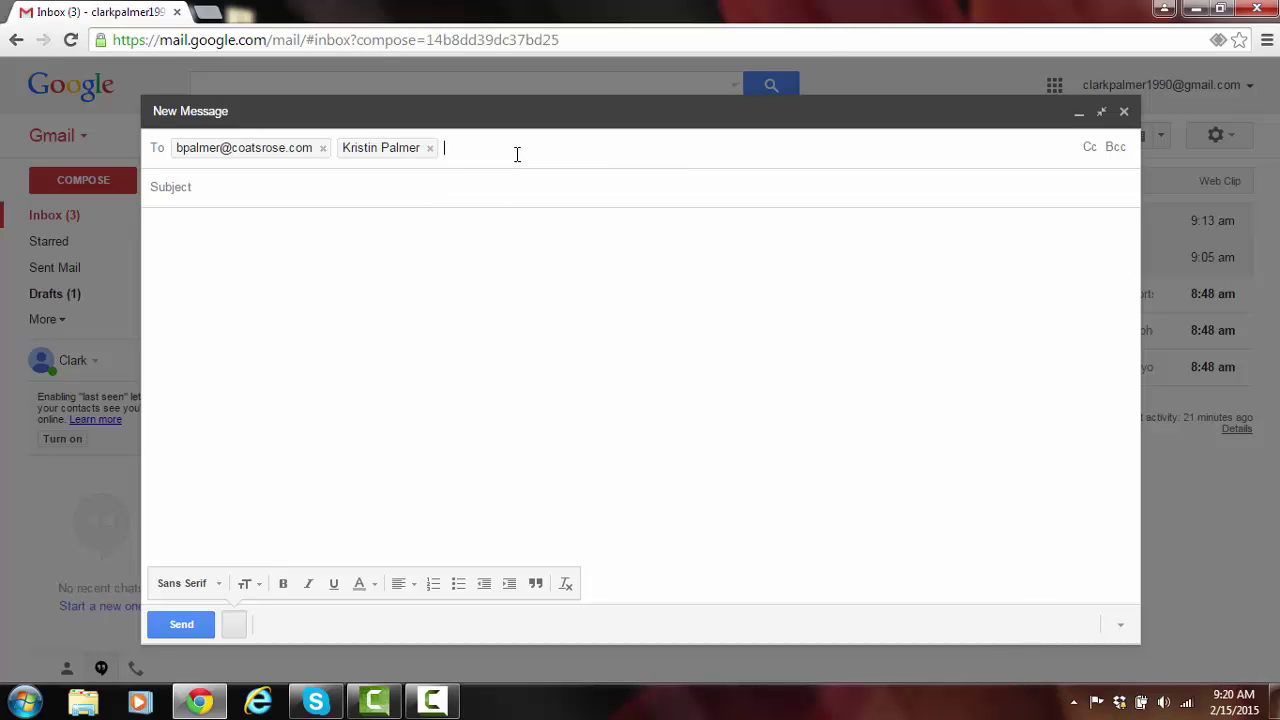
pyautogui.press('Return')
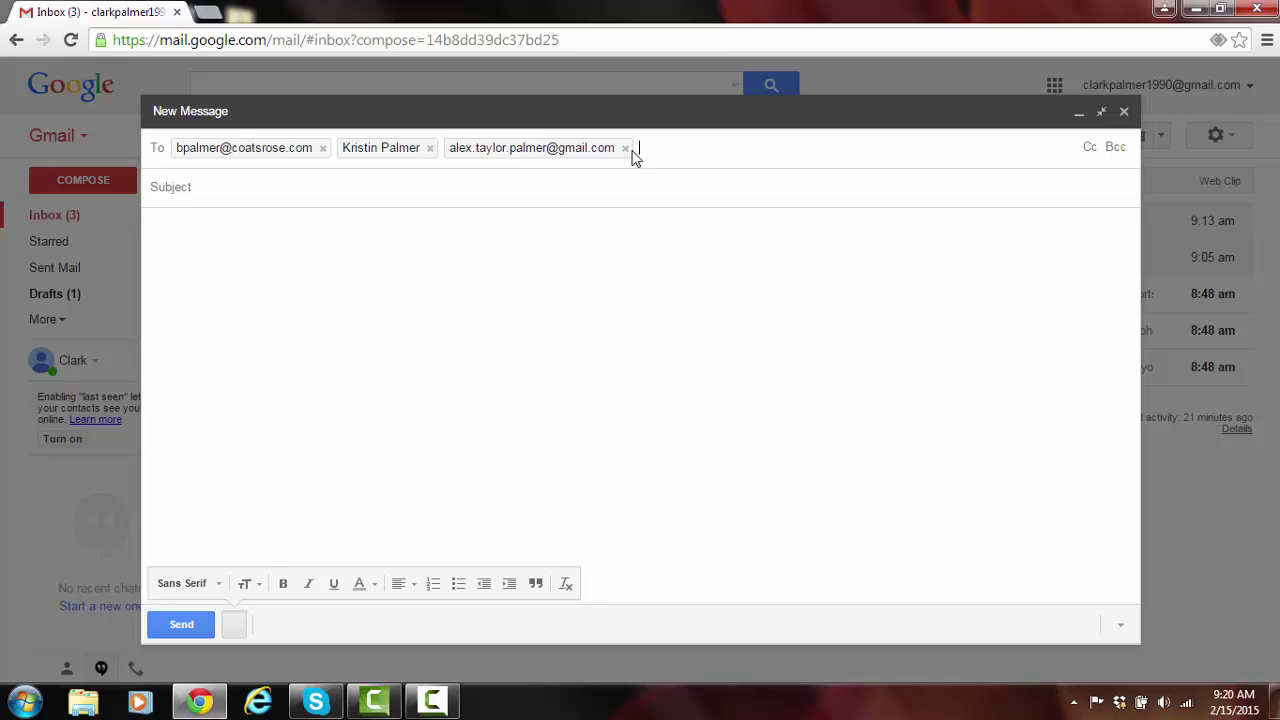
# Remove all three To recipients and show the Cc and Bcc lines.
pyautogui.click(625, 148)
pyautogui.click(430, 148)
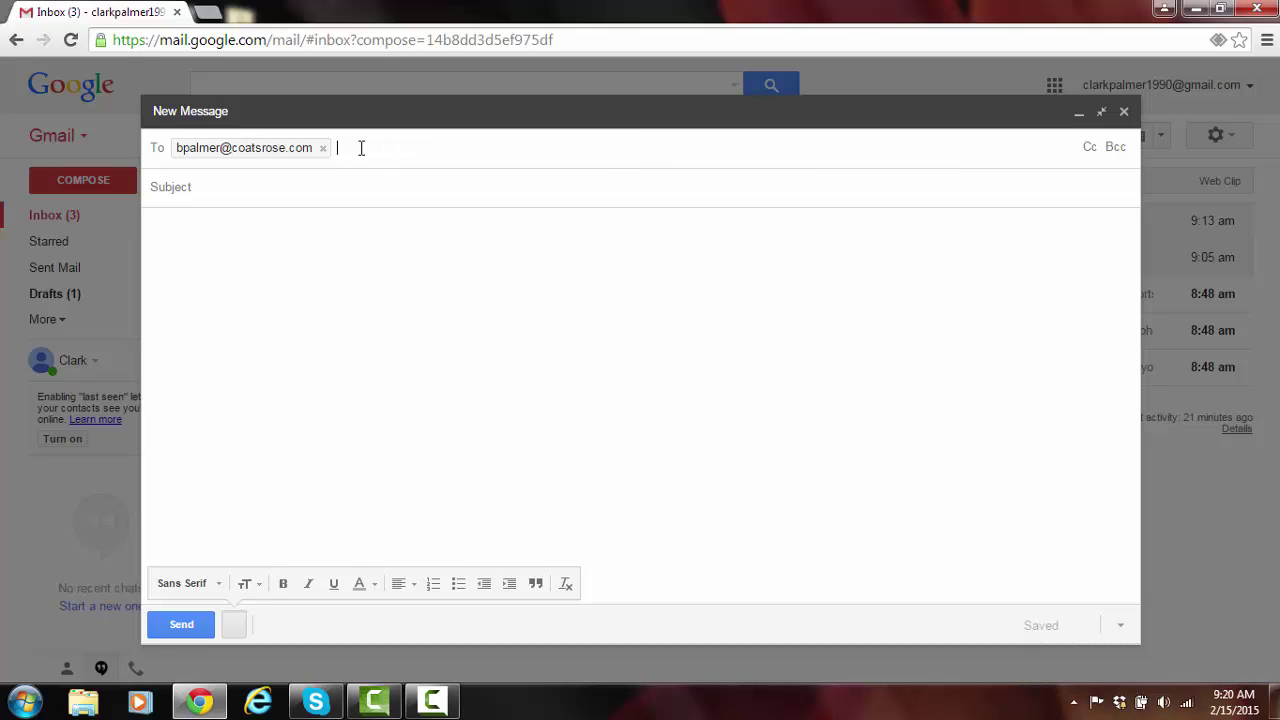
pyautogui.click(322, 148)
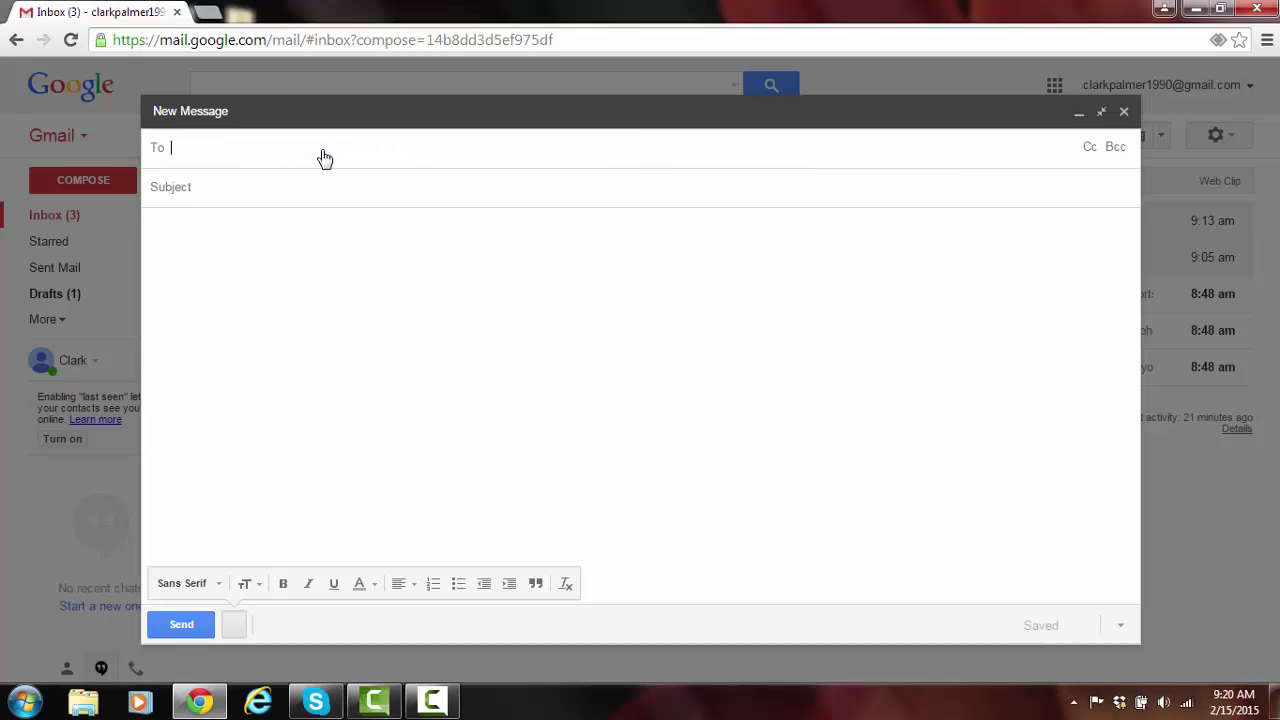
pyautogui.click(1089, 148)
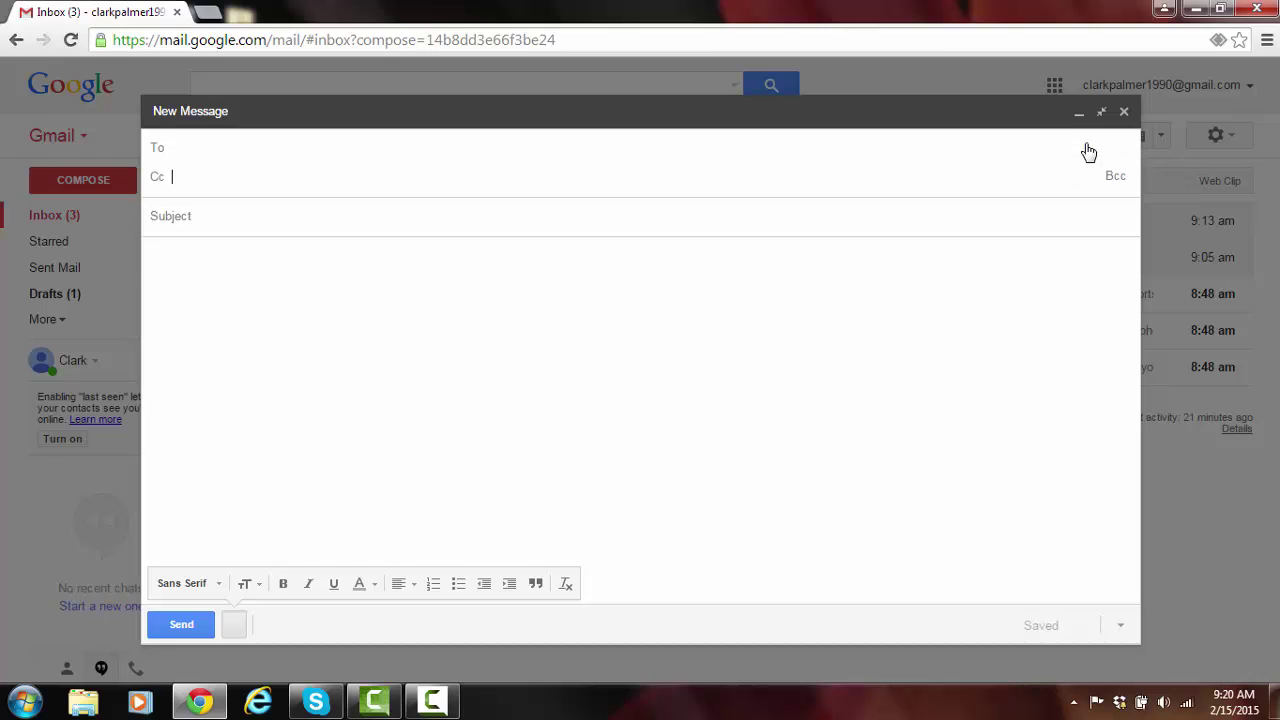
pyautogui.click(1116, 178)
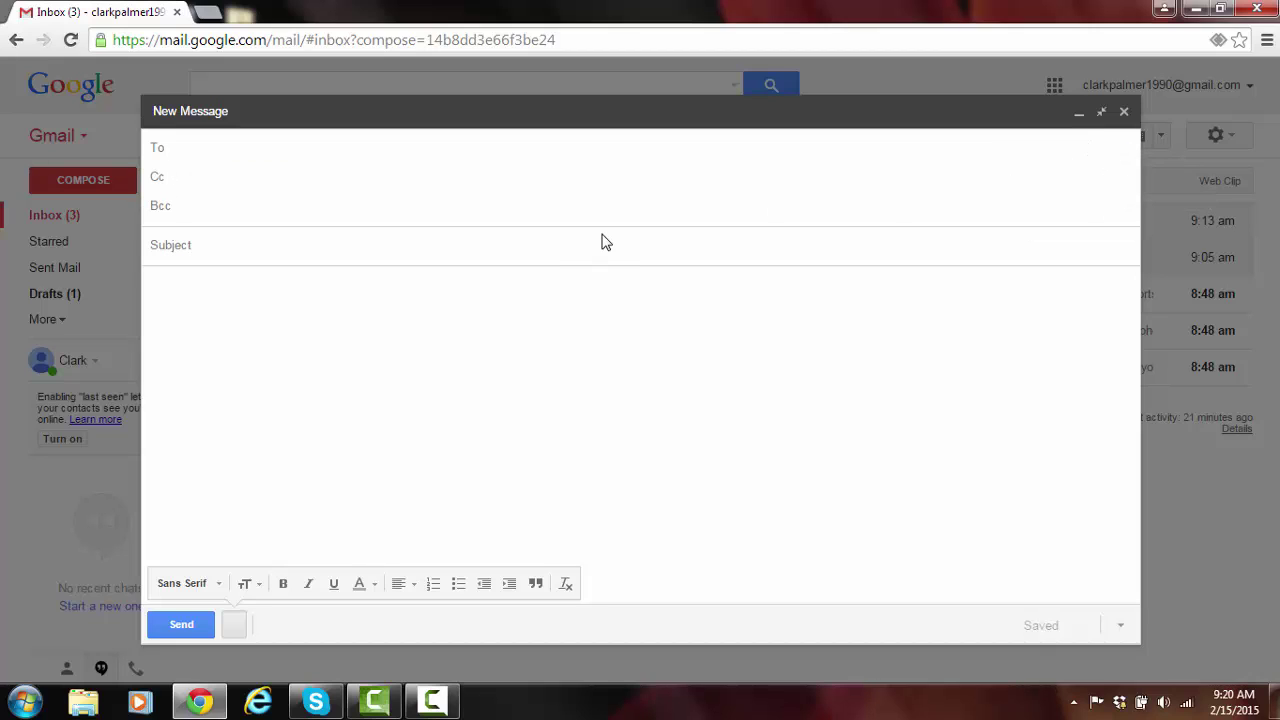
pyautogui.click(376, 180)
pyautogui.click(243, 149)
pyautogui.click(232, 186)
pyautogui.click(230, 212)
pyautogui.click(222, 148)
# Put one contact in To, another in Cc, and the typed Gmail address in Bcc.
pyautogui.write('palme')
pyautogui.click(250, 187)
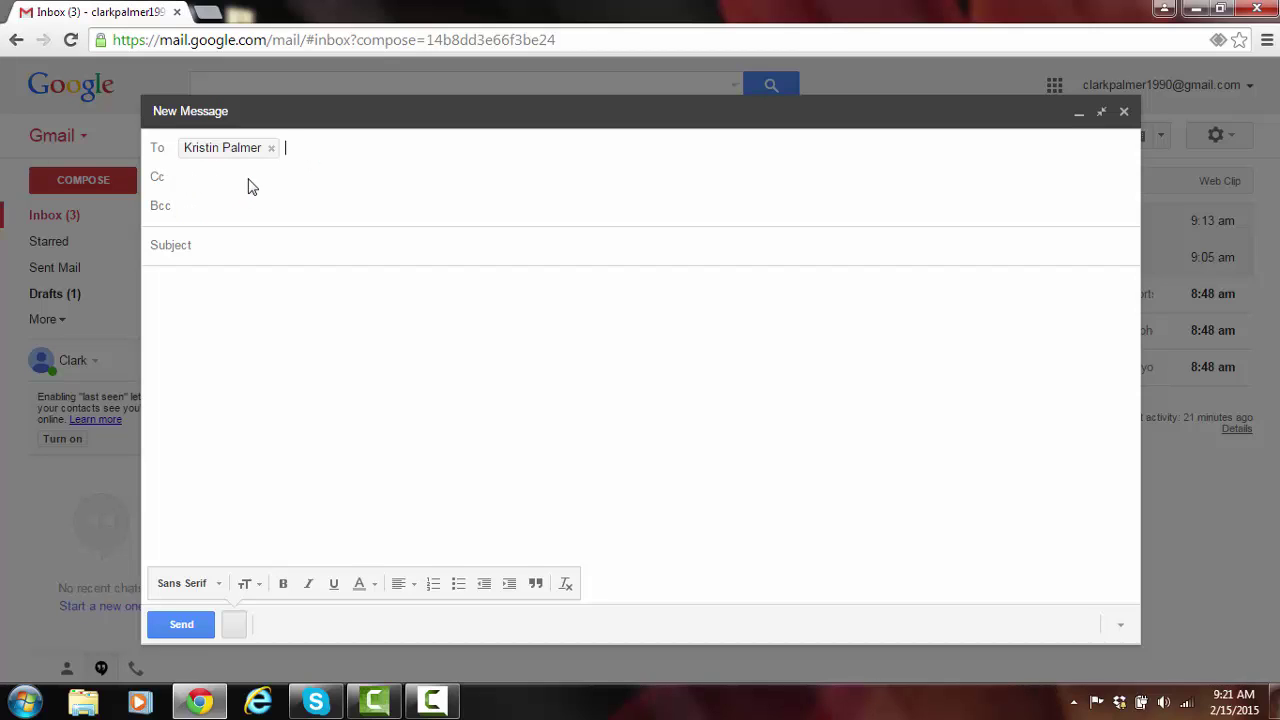
pyautogui.click(233, 176)
pyautogui.write('barry')
pyautogui.press('BackSpace')
pyautogui.press('BackSpace')
pyautogui.press('BackSpace')
pyautogui.press('BackSpace')
pyautogui.click(240, 210)
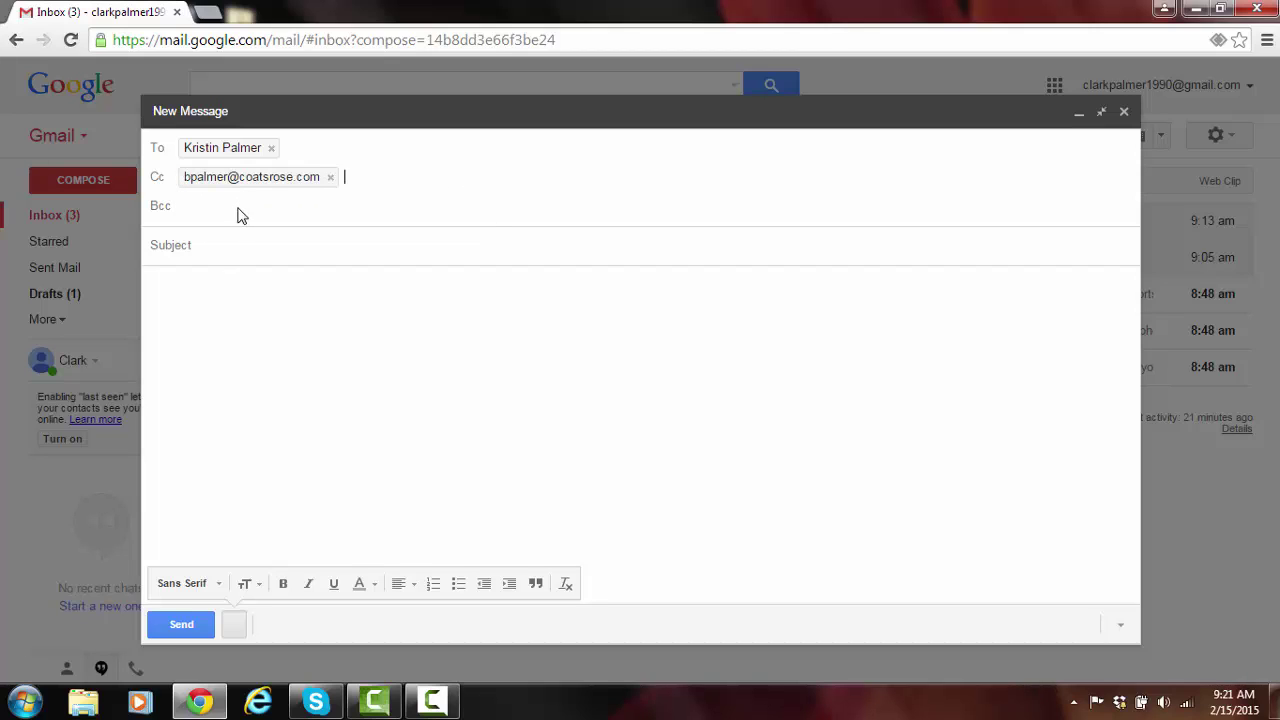
pyautogui.click(237, 207)
pyautogui.click(260, 254)
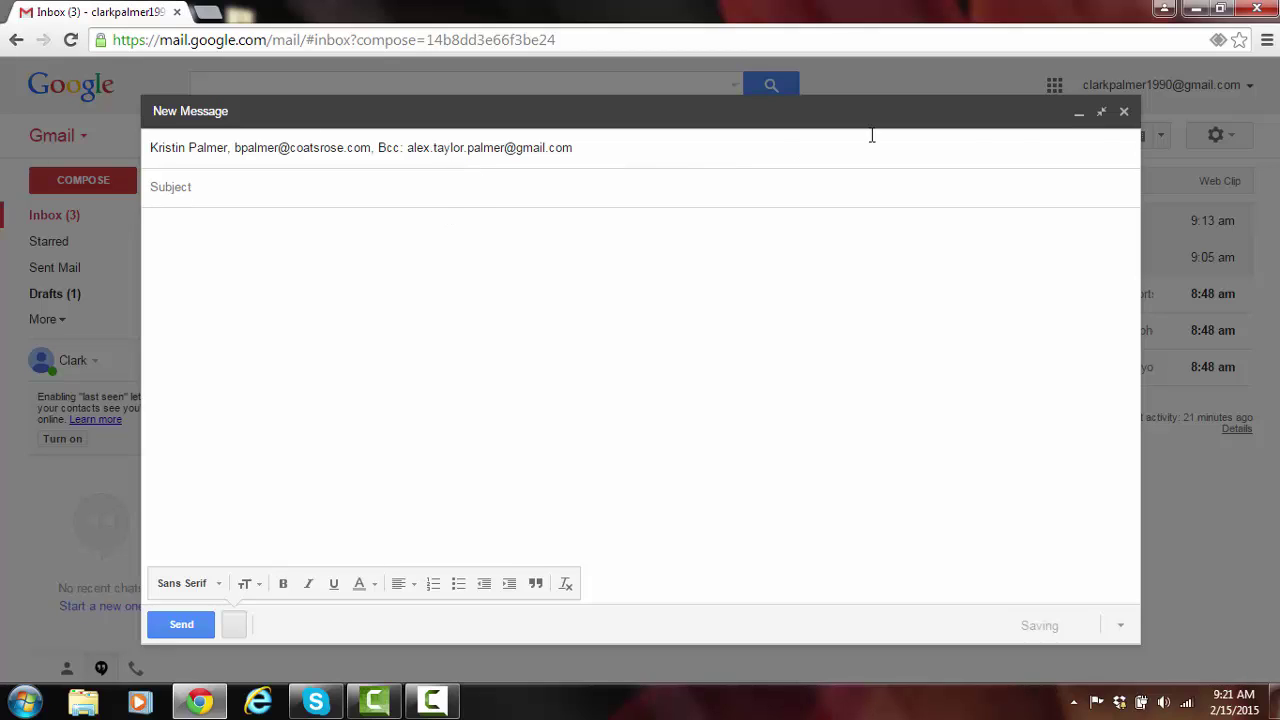
# Save the message as a draft, then open My Car and scroll to the replies recommending Joe's on Stella Link.
pyautogui.click(1124, 114)
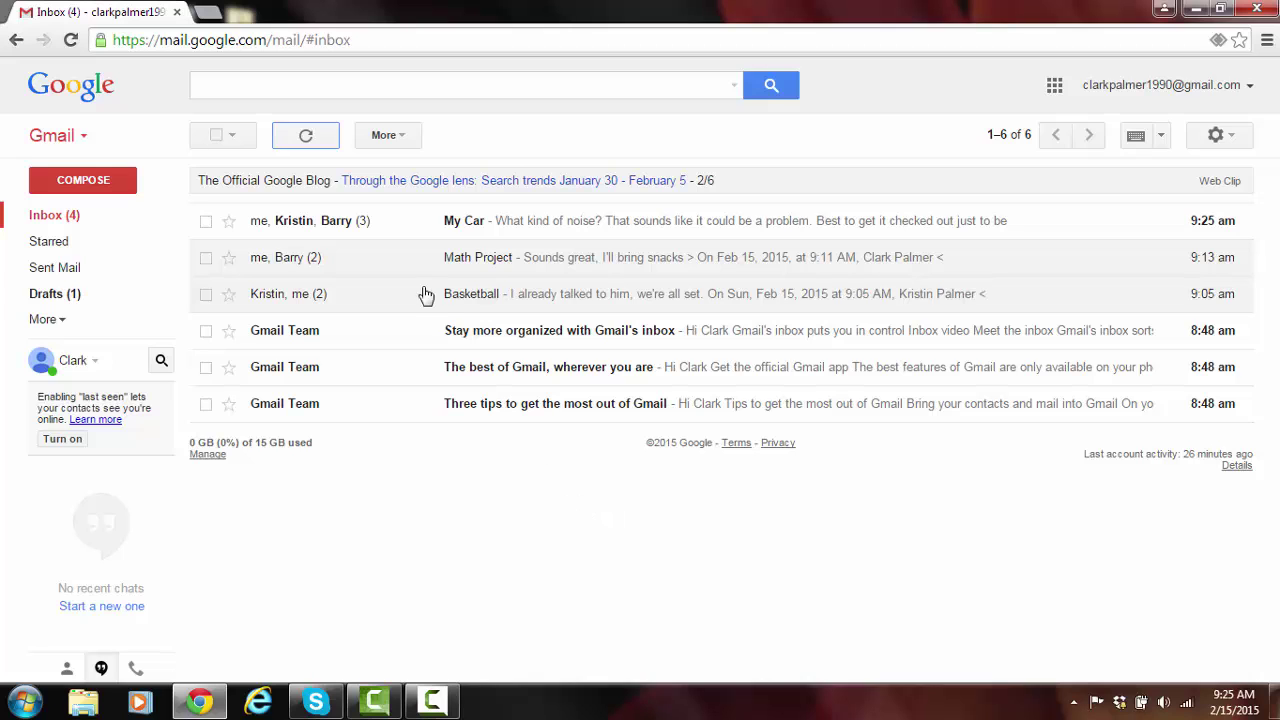
pyautogui.click(381, 227)
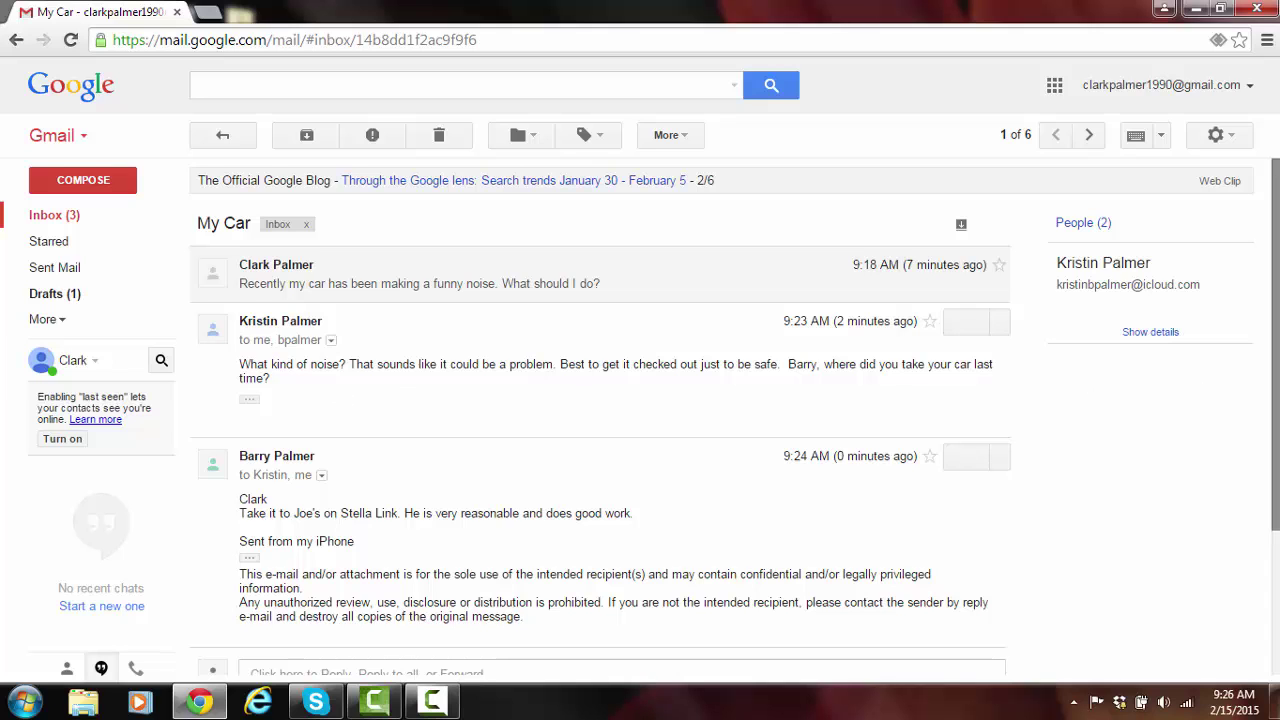
pyautogui.scroll(-2, 1234, 380)
pyautogui.scroll(-2, 925, 510)
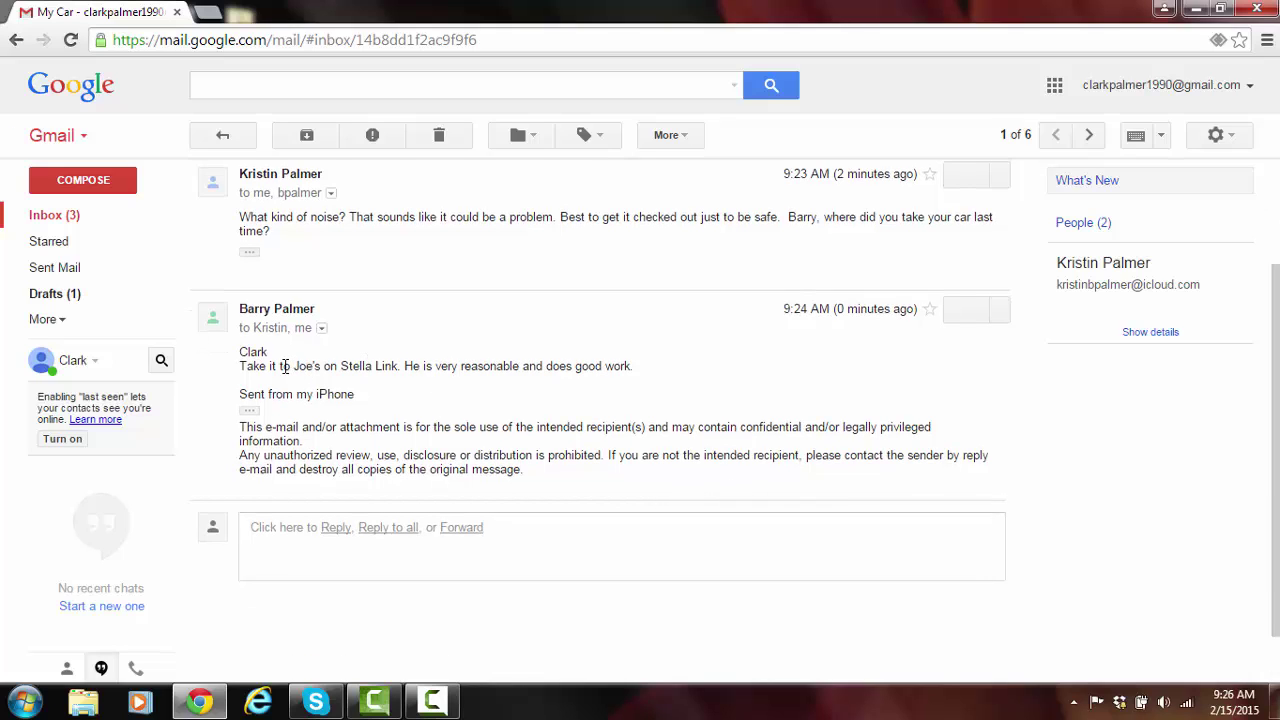
# Reply 'Okay, thanks for the help!' in the My Car thread and return to the inbox.
pyautogui.click(509, 572)
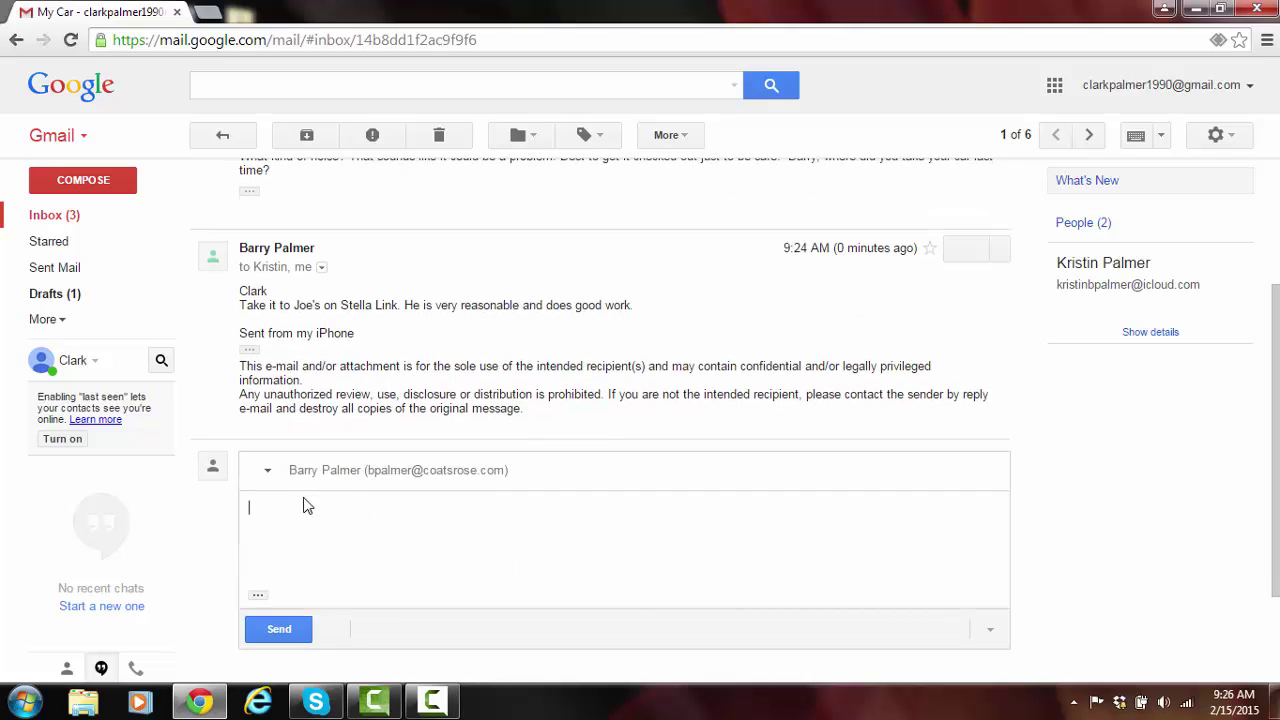
pyautogui.write('Okay, thnk')
pyautogui.press('BackSpace')
pyautogui.press('BackSpace')
pyautogui.write('anks for the help!')
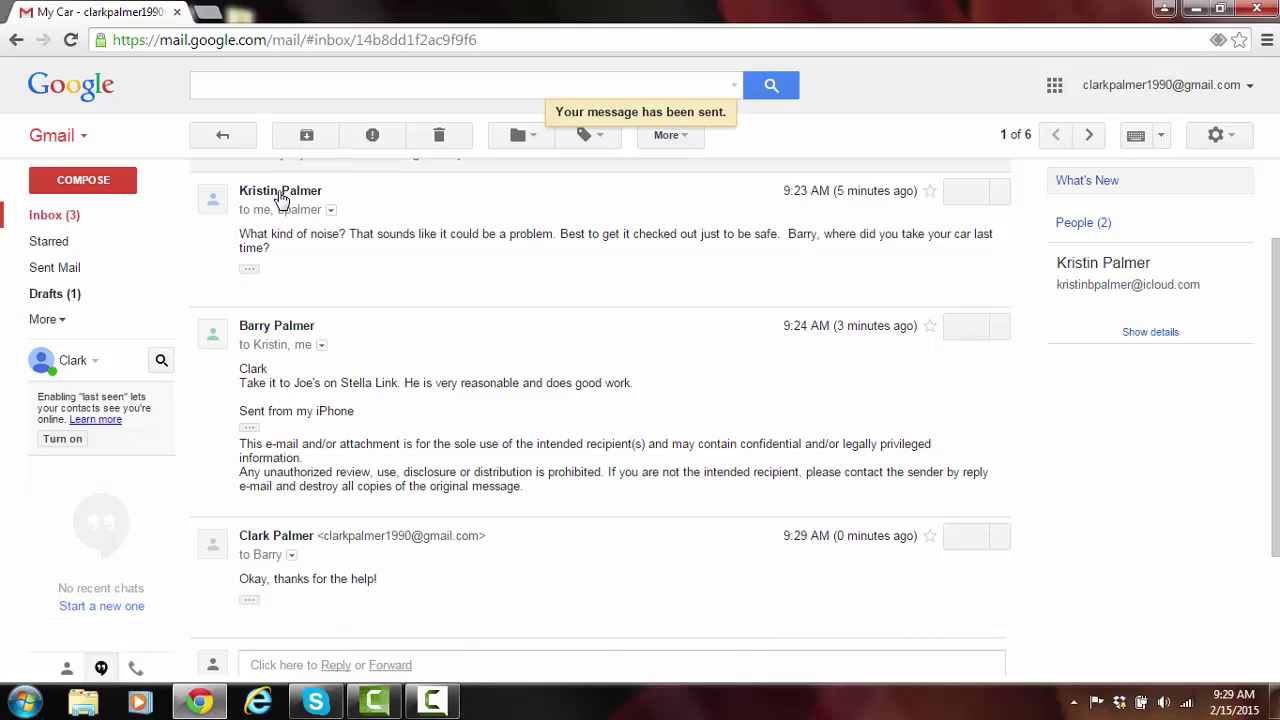
pyautogui.click(224, 136)
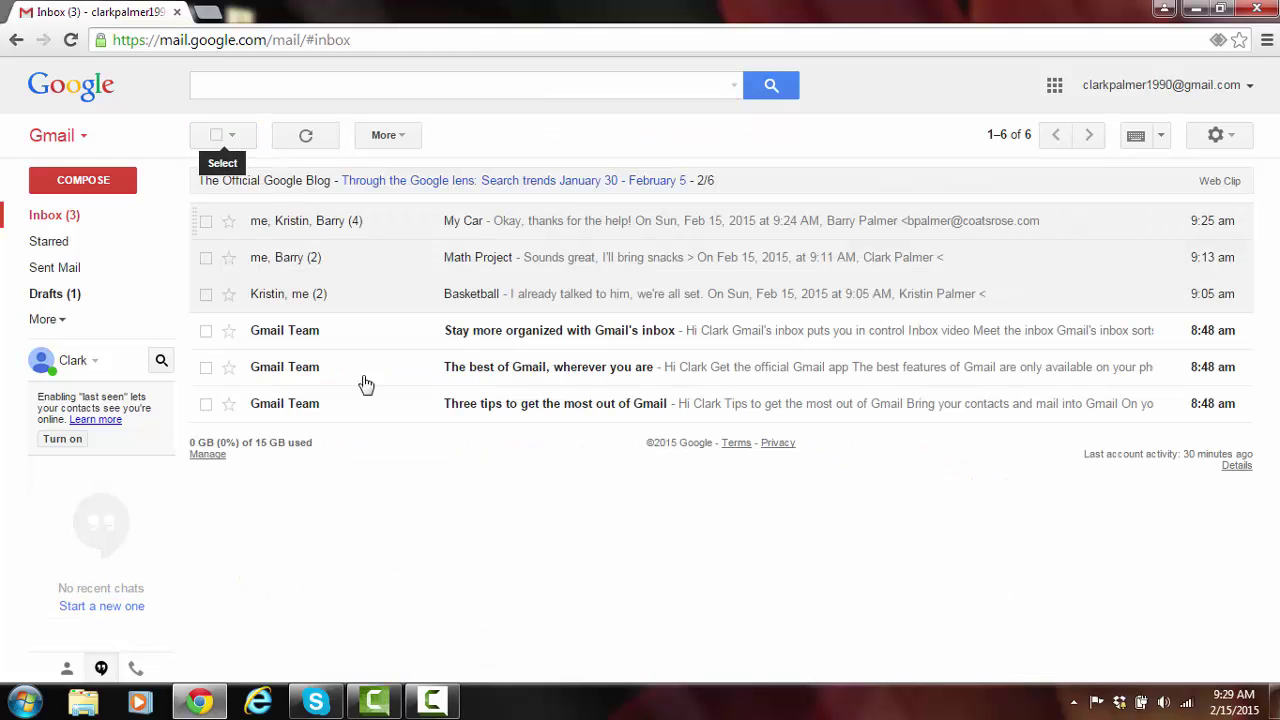